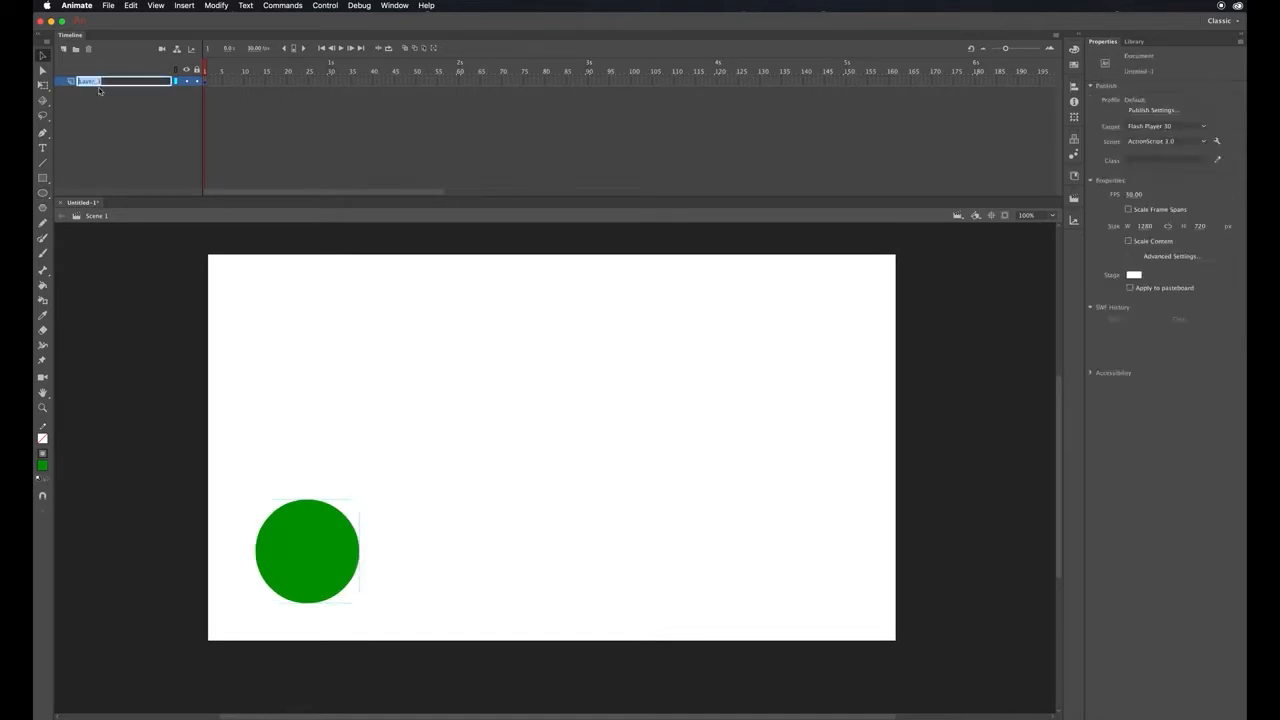
Rename the green ball's layer as Pose_1.
type("Sh")
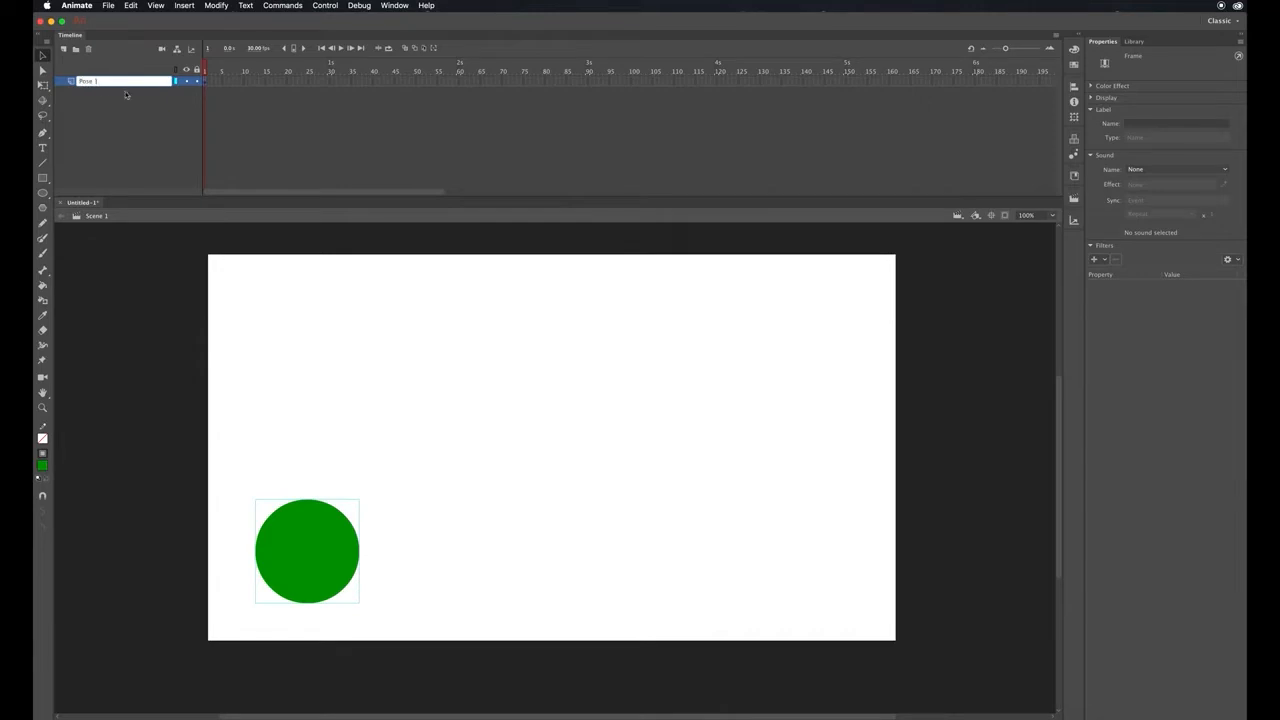
left_click(128, 123)
left_click(744, 431)
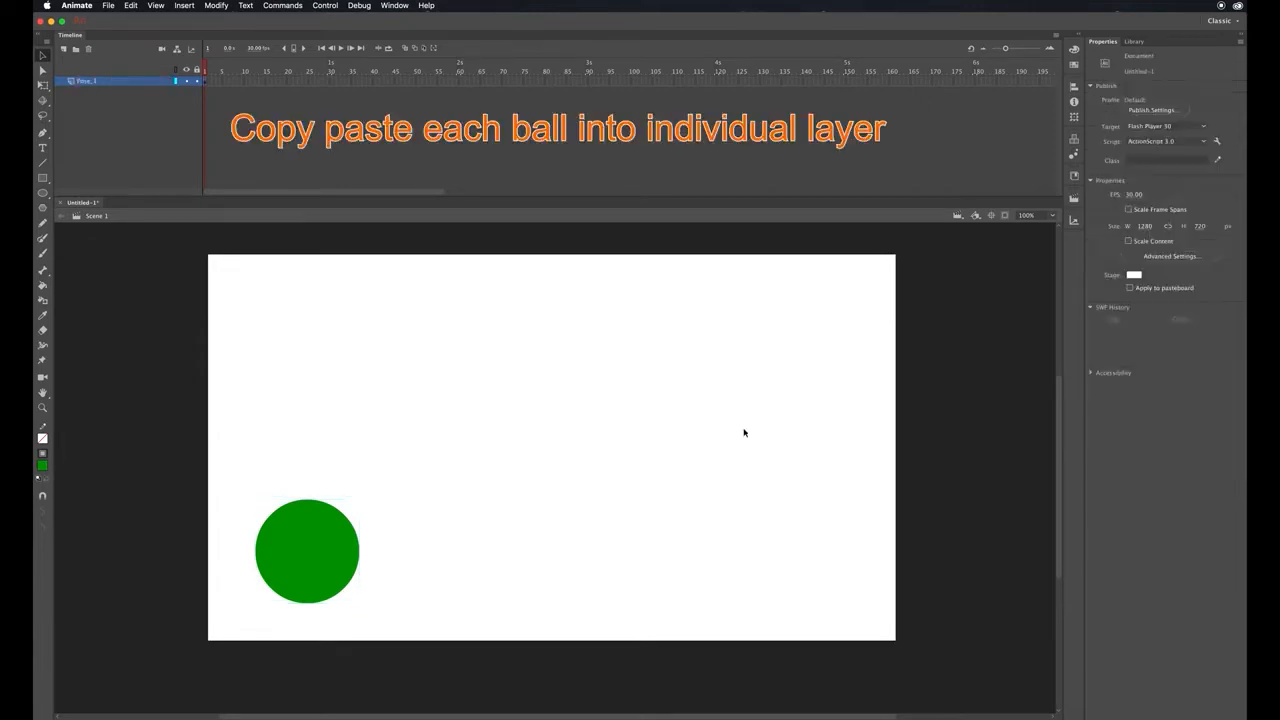
Paste a copy of the green ball into a new layer and move it to the upper middle of the stage.
left_click(330, 543)
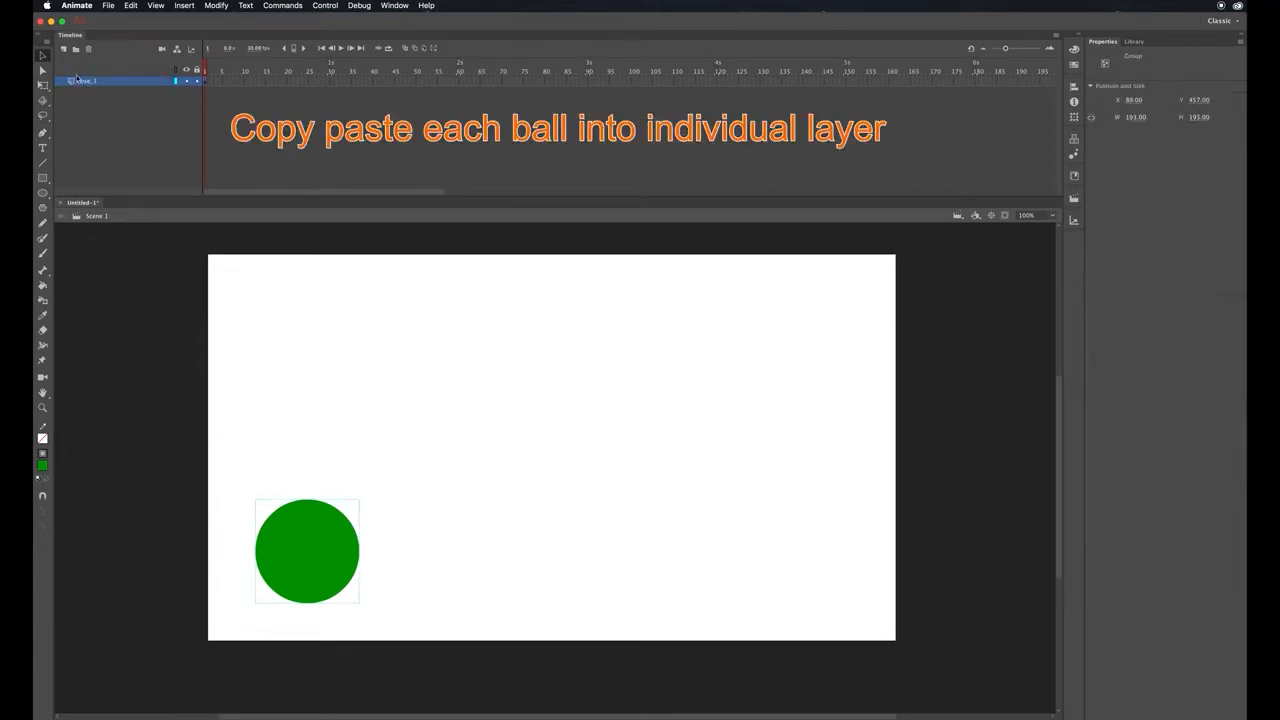
left_click(62, 49)
right_click(320, 550)
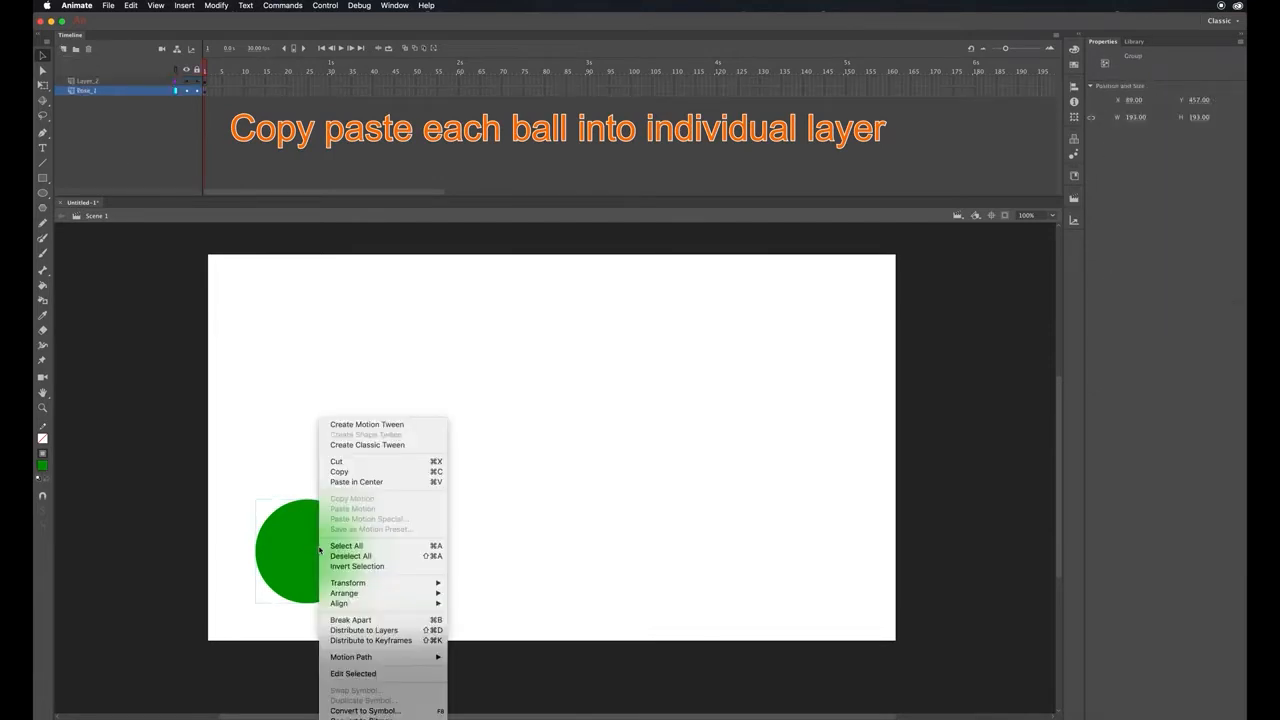
left_click(370, 472)
left_click(87, 81)
right_click(519, 379)
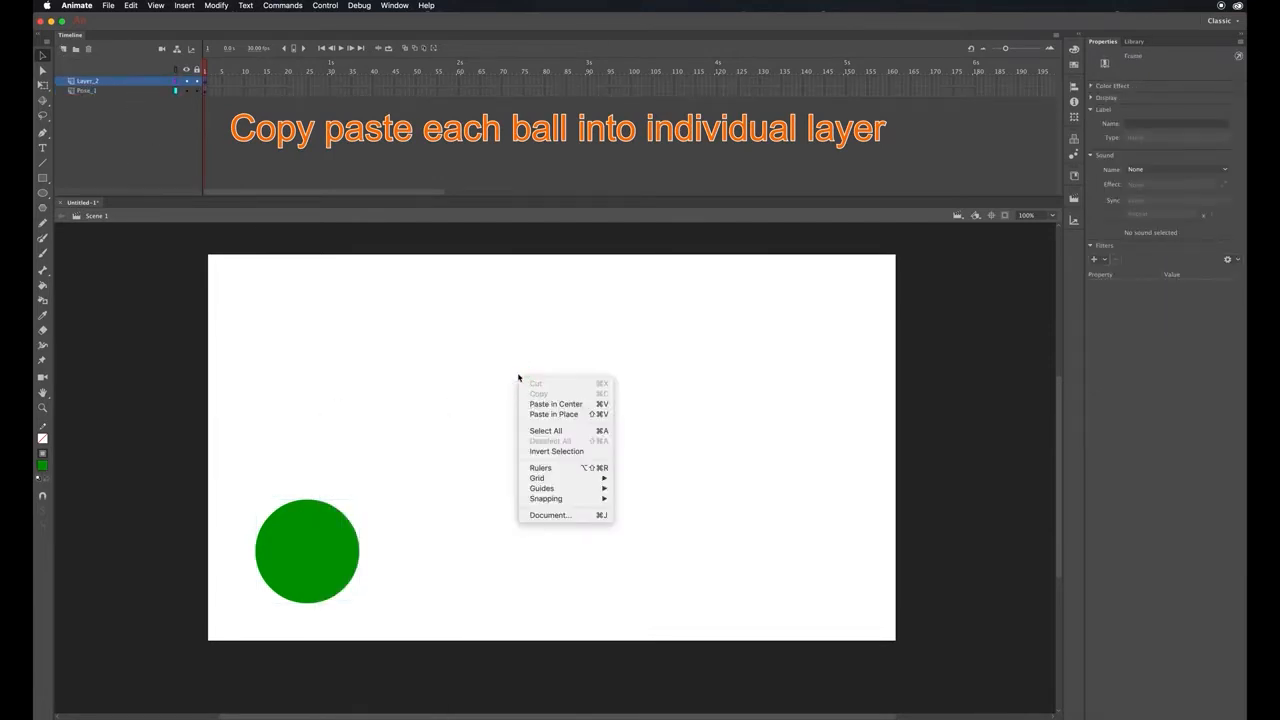
left_click(546, 414)
left_click_drag(566, 480, 569, 347)
Rename the new layer holding the upper ball as Pose_2.
double_click(87, 81)
type("Pose_2")
key("Return")
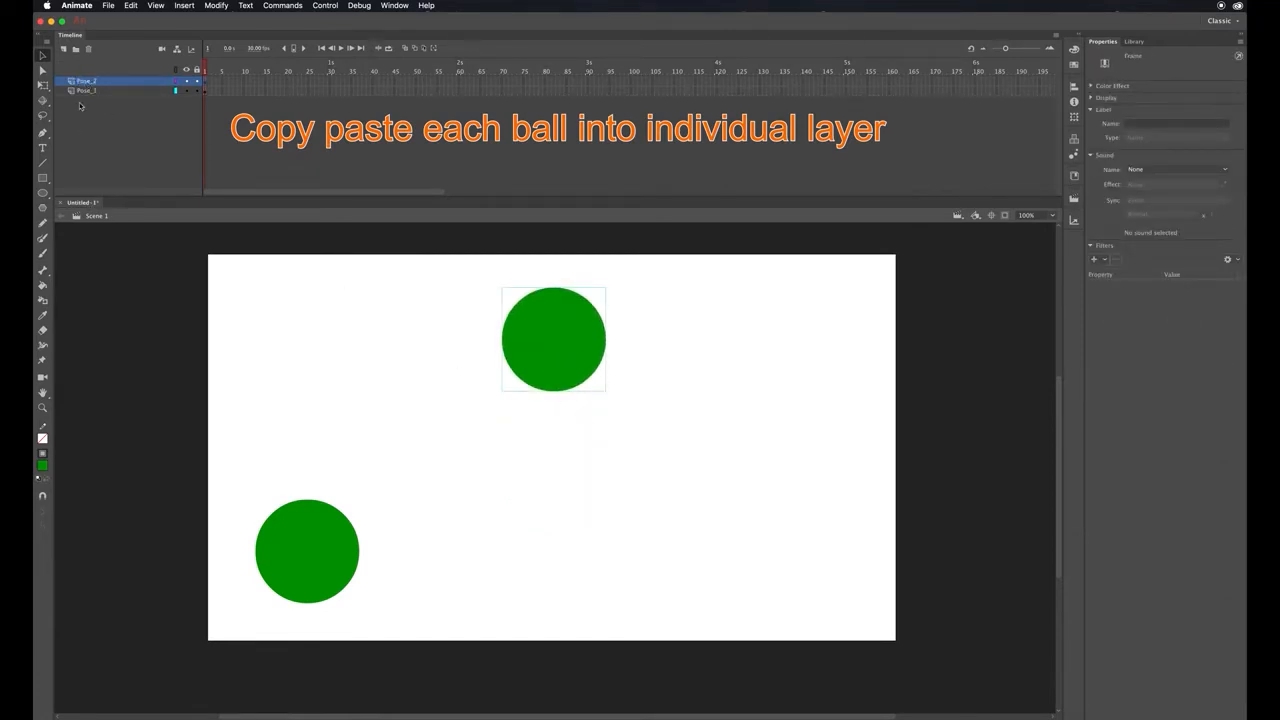
Paste a copy of the upper ball into another new layer and place it near the stage's lower right corner.
left_click(63, 50)
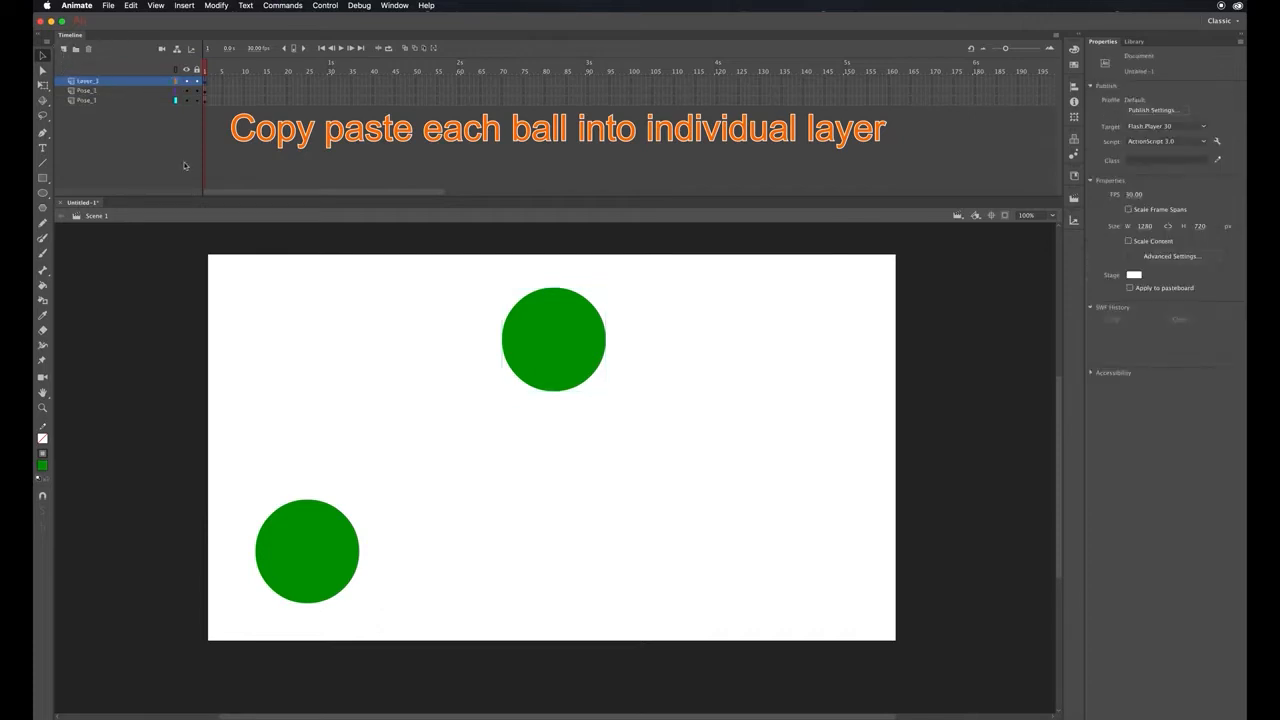
right_click(552, 352)
left_click(568, 403)
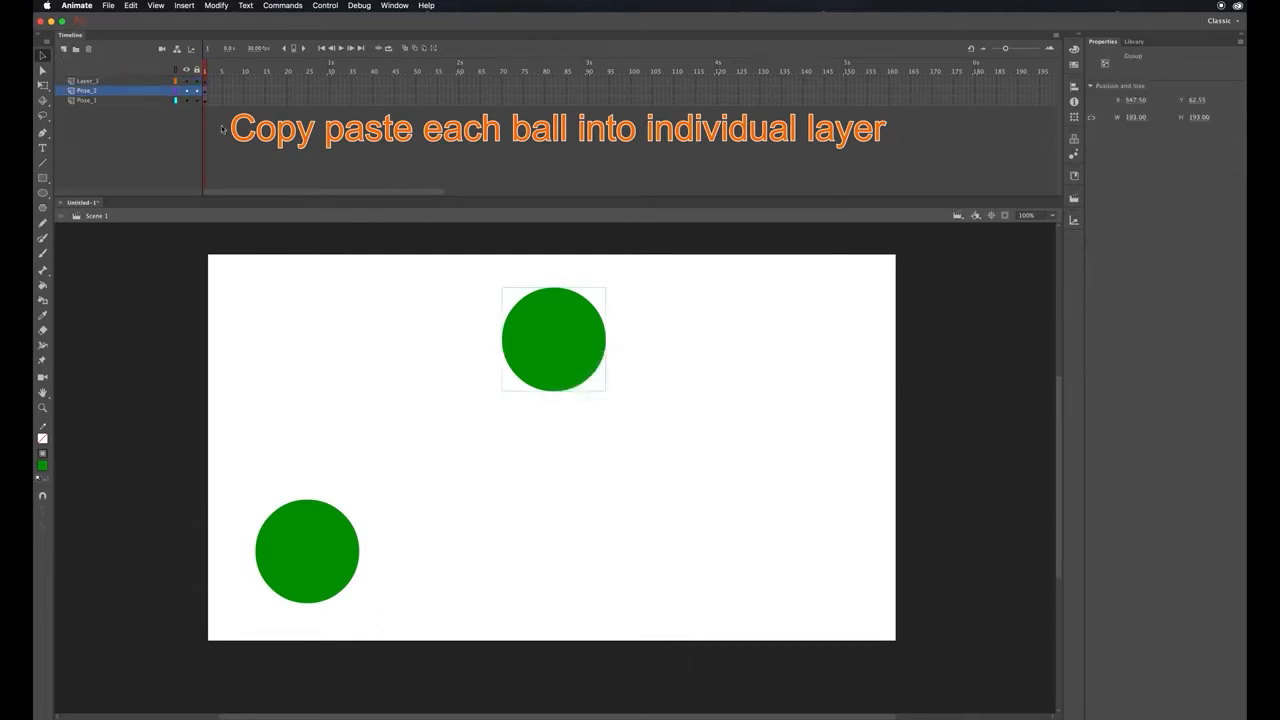
left_click(151, 83)
key("cmd+v")
left_click_drag(563, 452, 806, 513)
Rename the layer holding the lower-right ball as Pose_3.
double_click(90, 81)
type("Pose")
key("Return")
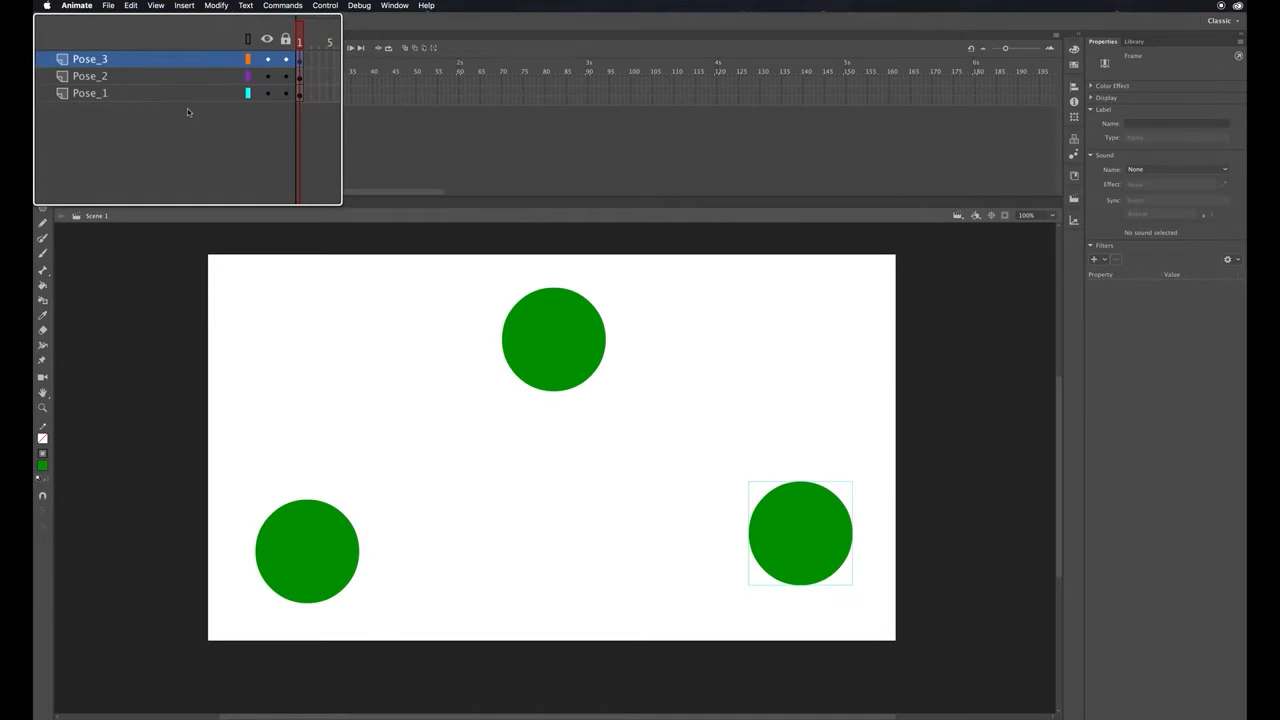
Select each of the three balls in turn to check which layer it belongs to.
left_click(314, 526)
left_click(538, 352)
left_click(787, 532)
left_click(354, 527)
left_click(537, 345)
left_click(814, 543)
left_click(448, 402)
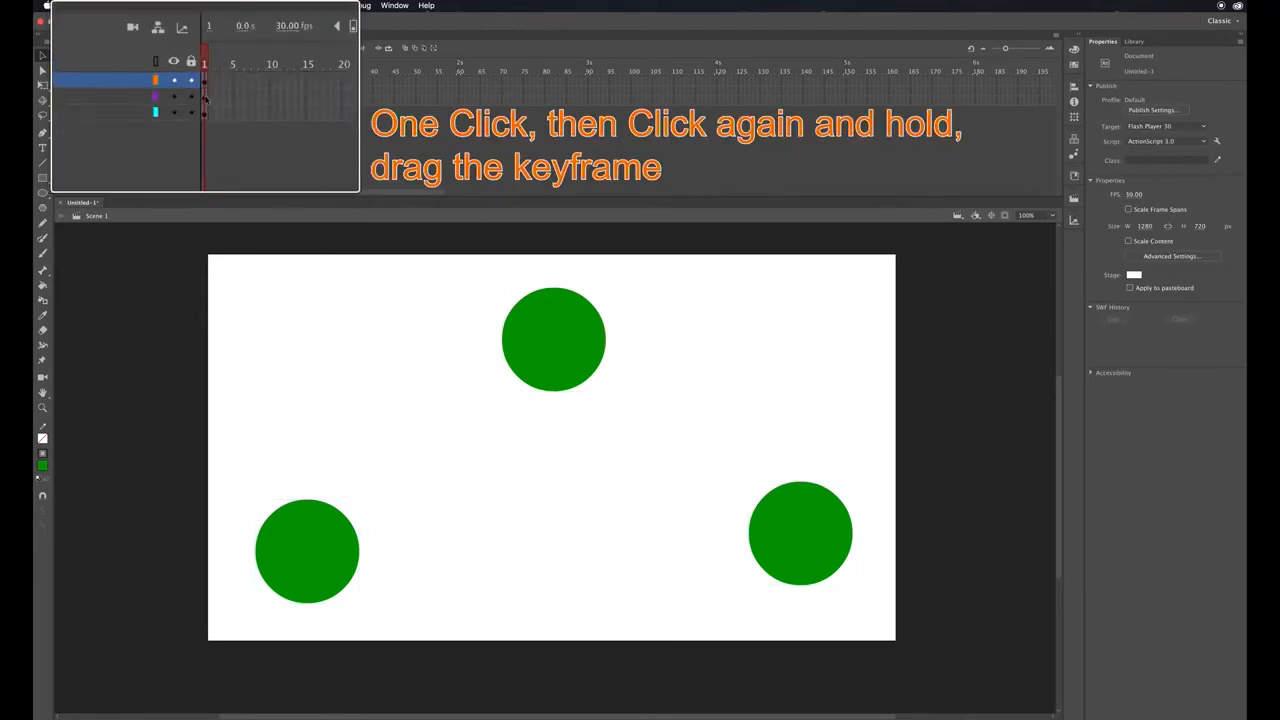
Move the Pose_2 keyframe to frame 10 and the Pose_3 keyframe to frame 20.
left_click(205, 96)
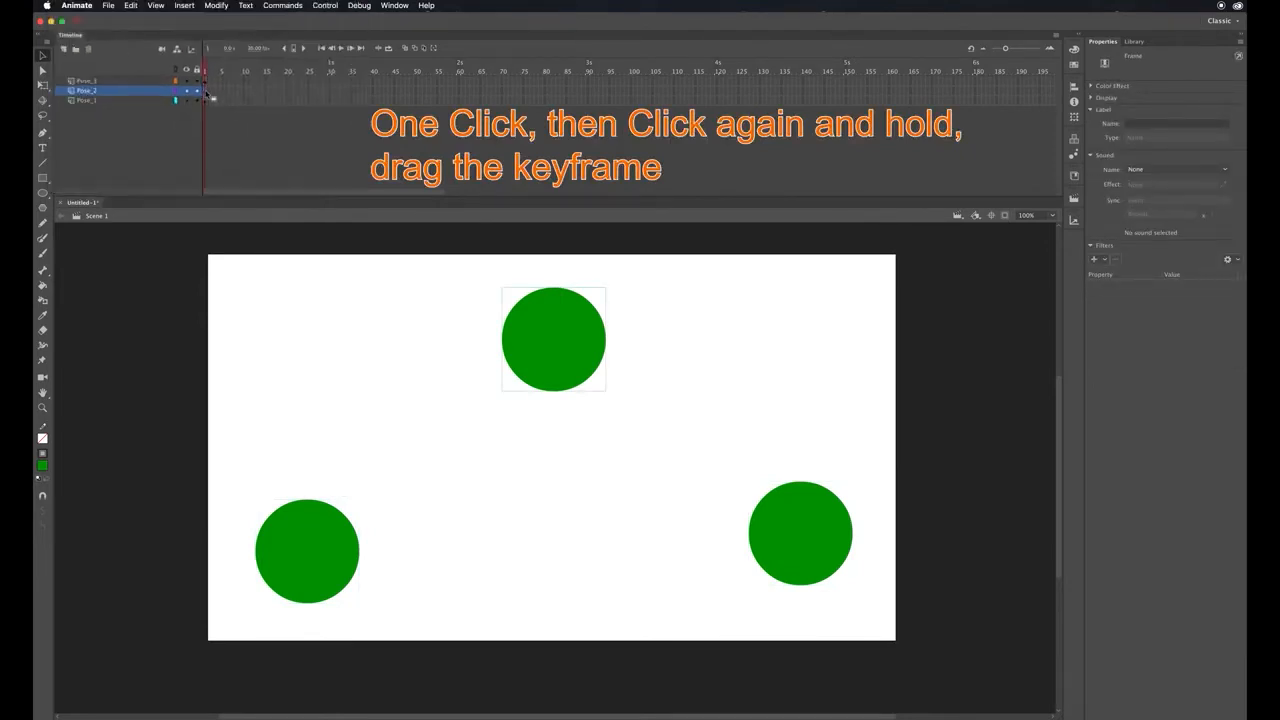
left_click_drag(213, 98, 288, 99)
left_click(207, 98)
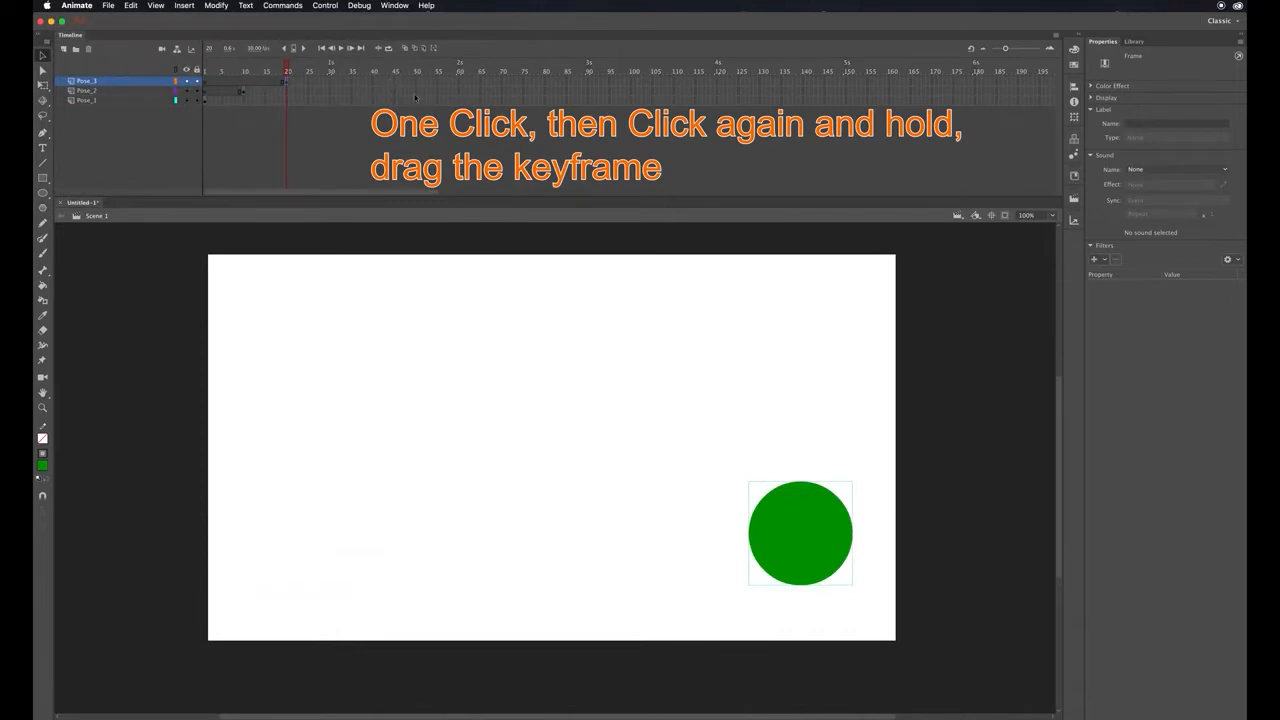
Insert frames to extend all three layers to frame 60, and play the animation from frame 1.
left_click(460, 100)
right_click(460, 100)
left_click(496, 161)
left_click_drag(461, 72, 205, 73)
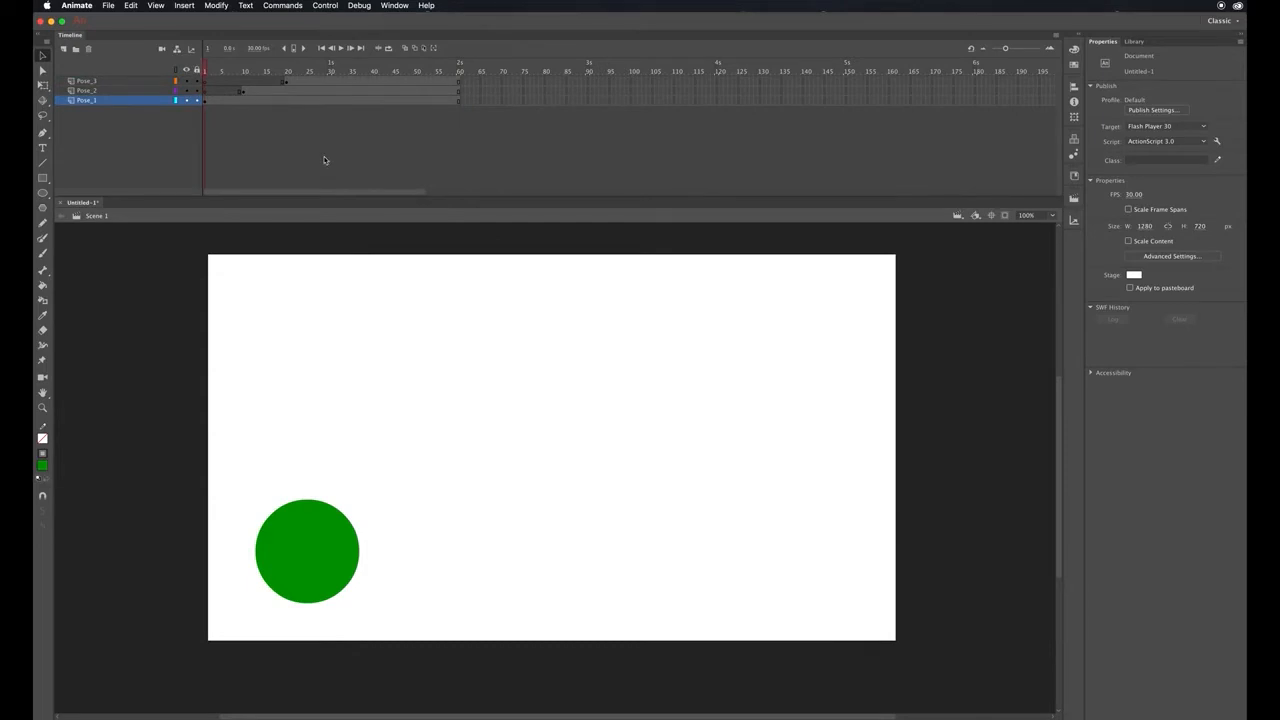
left_click(343, 49)
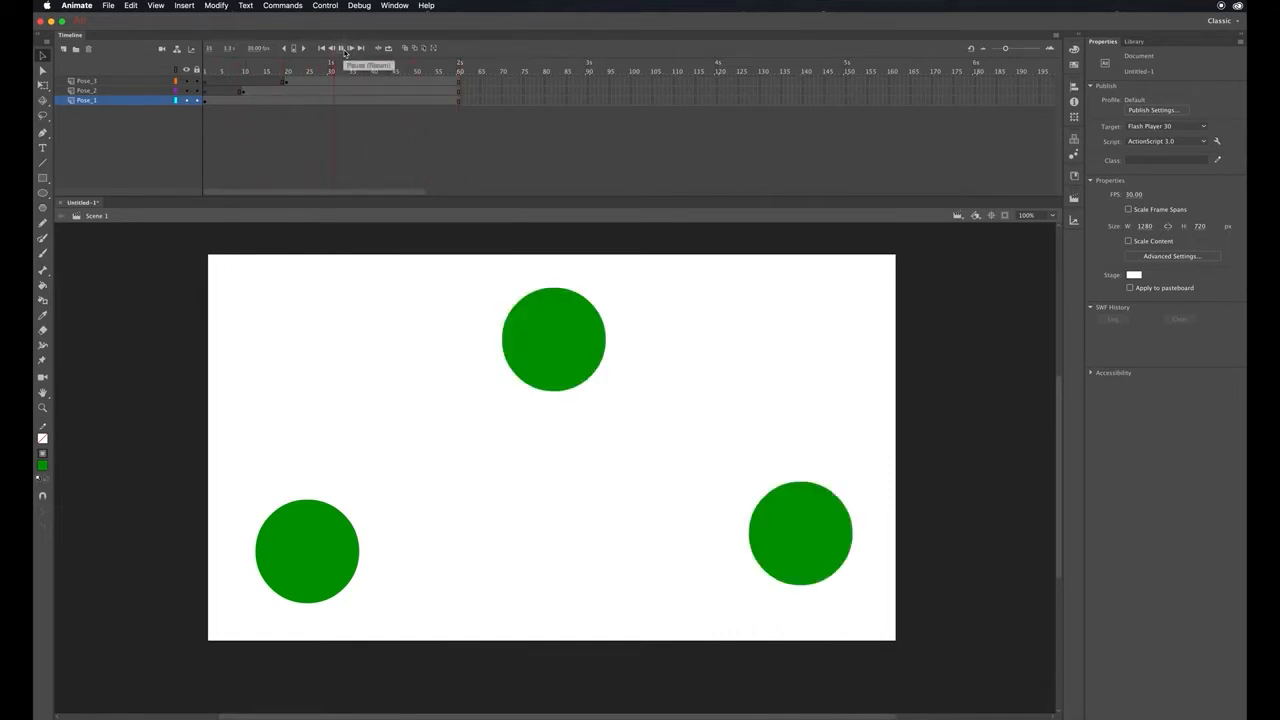
Shift the frames of all three layers so that Pose_1 starts at frame 10, and play the animation.
left_click_drag(462, 80, 252, 107)
left_click(285, 149)
left_click(222, 70)
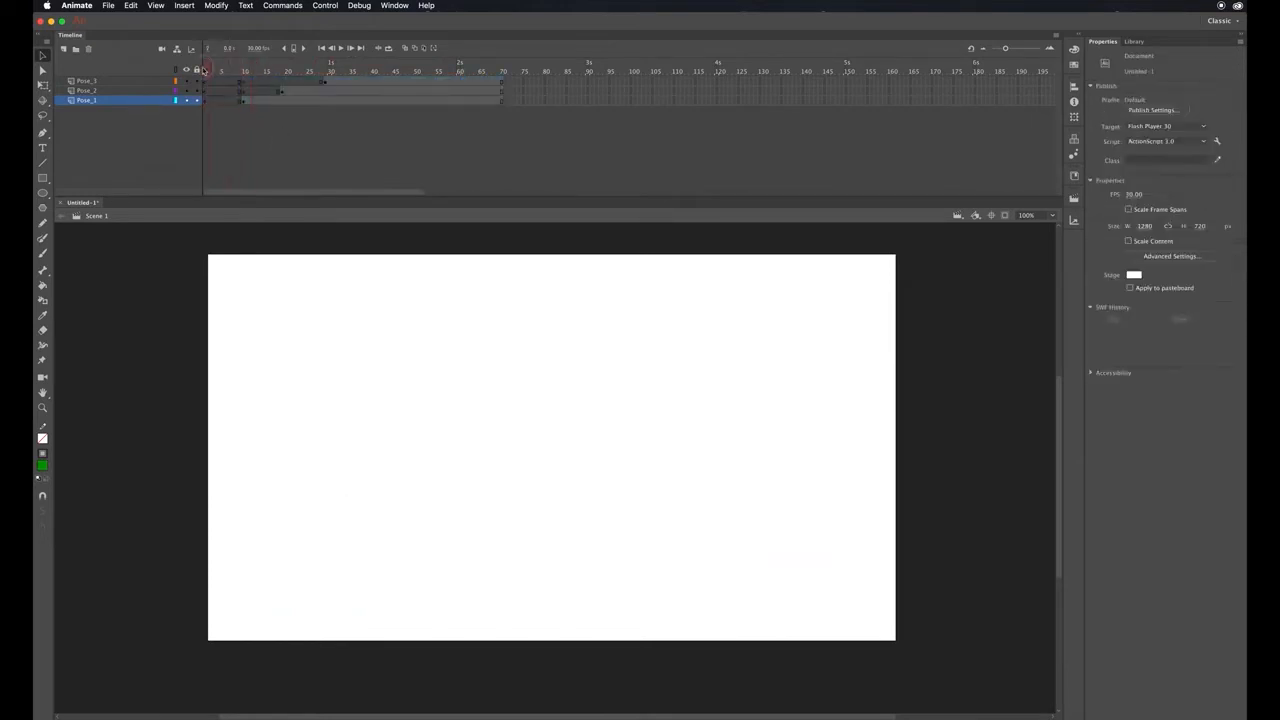
left_click(340, 48)
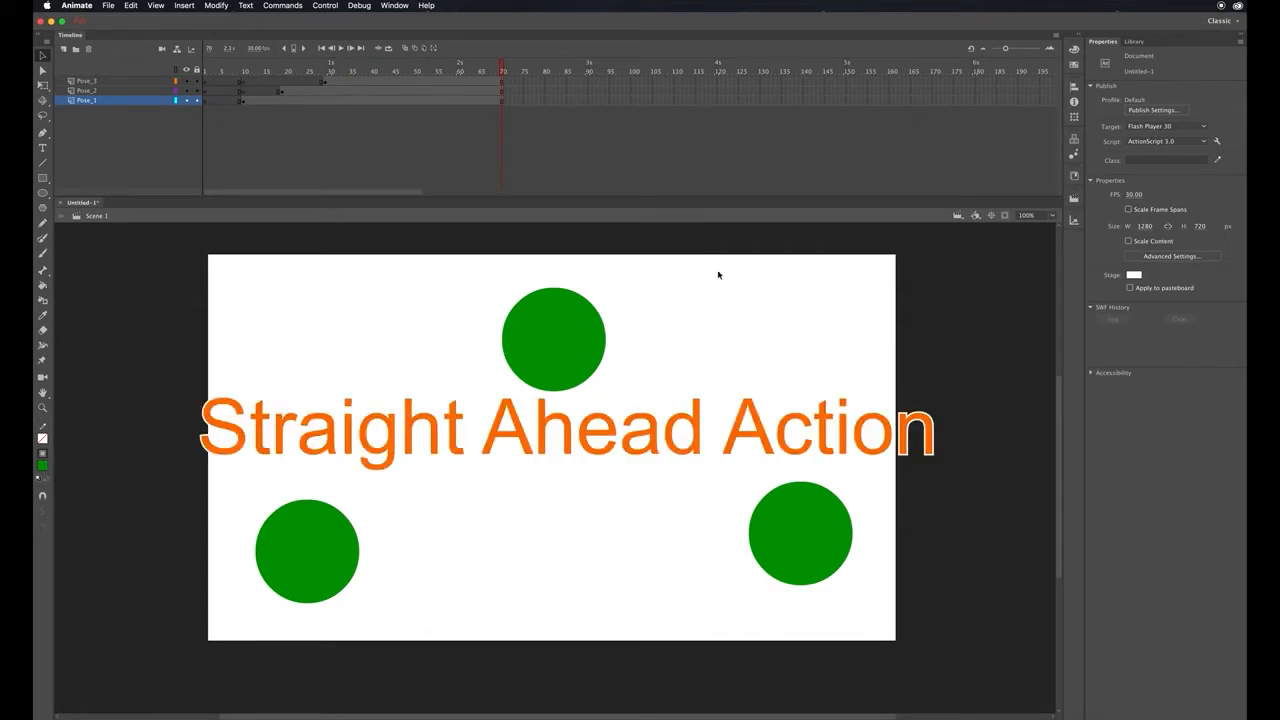
Try moving the lower-left ball onto the upper ball, and undo the move.
left_click_drag(340, 570, 581, 358)
key("super+z")
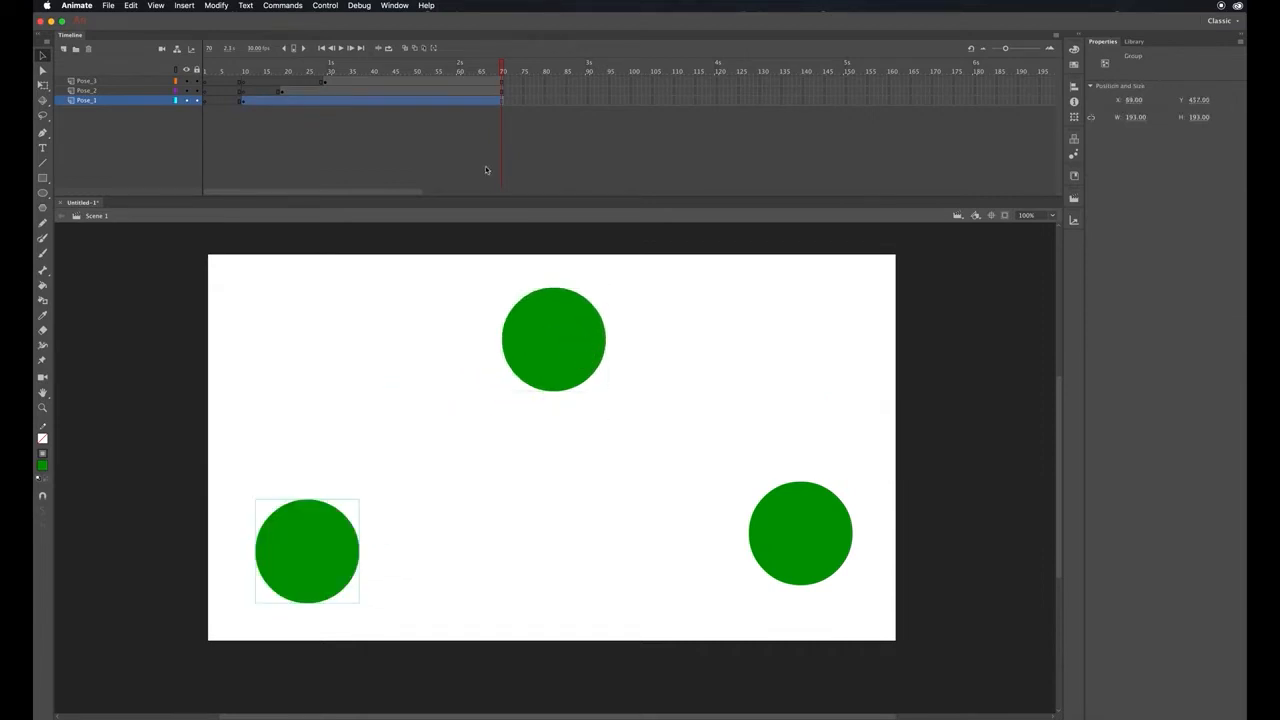
left_click(520, 158)
left_click_drag(502, 68, 471, 72)
Insert frames to extend all three layers to frame 120.
left_click_drag(382, 93, 407, 96)
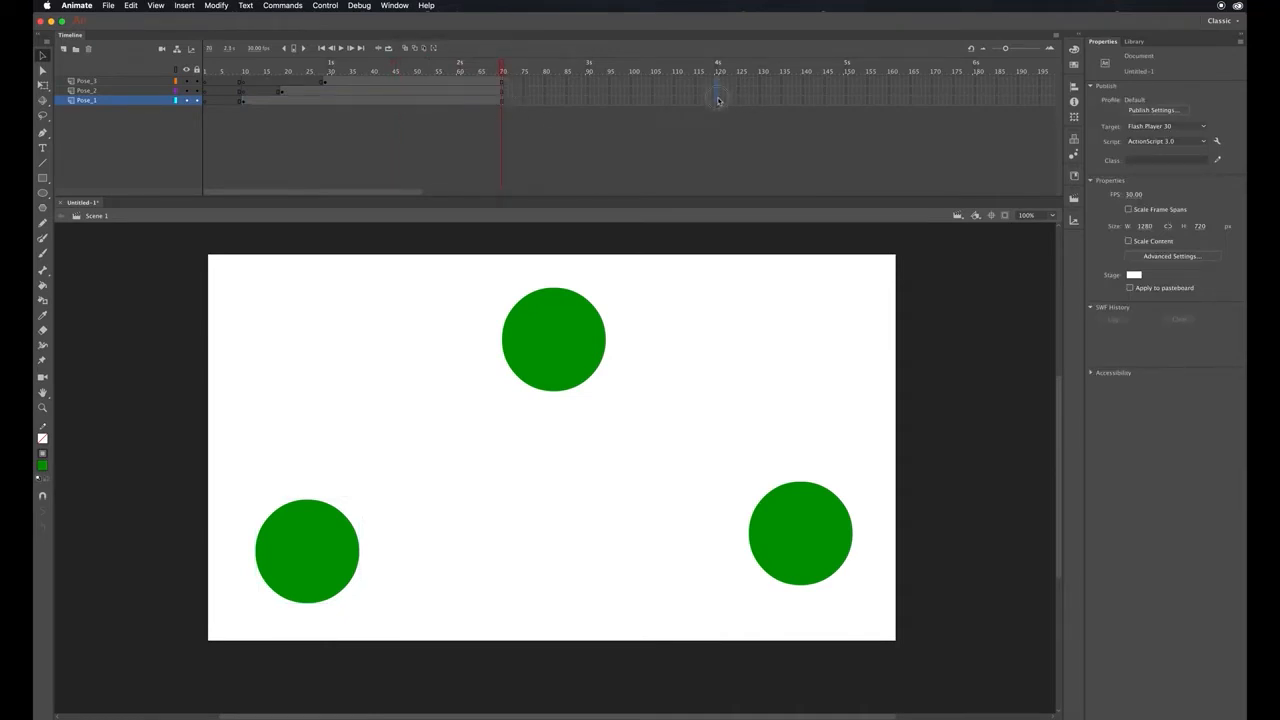
right_click(718, 100)
left_click(745, 153)
Insert a keyframe on the Pose_1 layer at frame 60.
left_click(534, 78)
left_click_drag(534, 78, 461, 80)
left_click(460, 97)
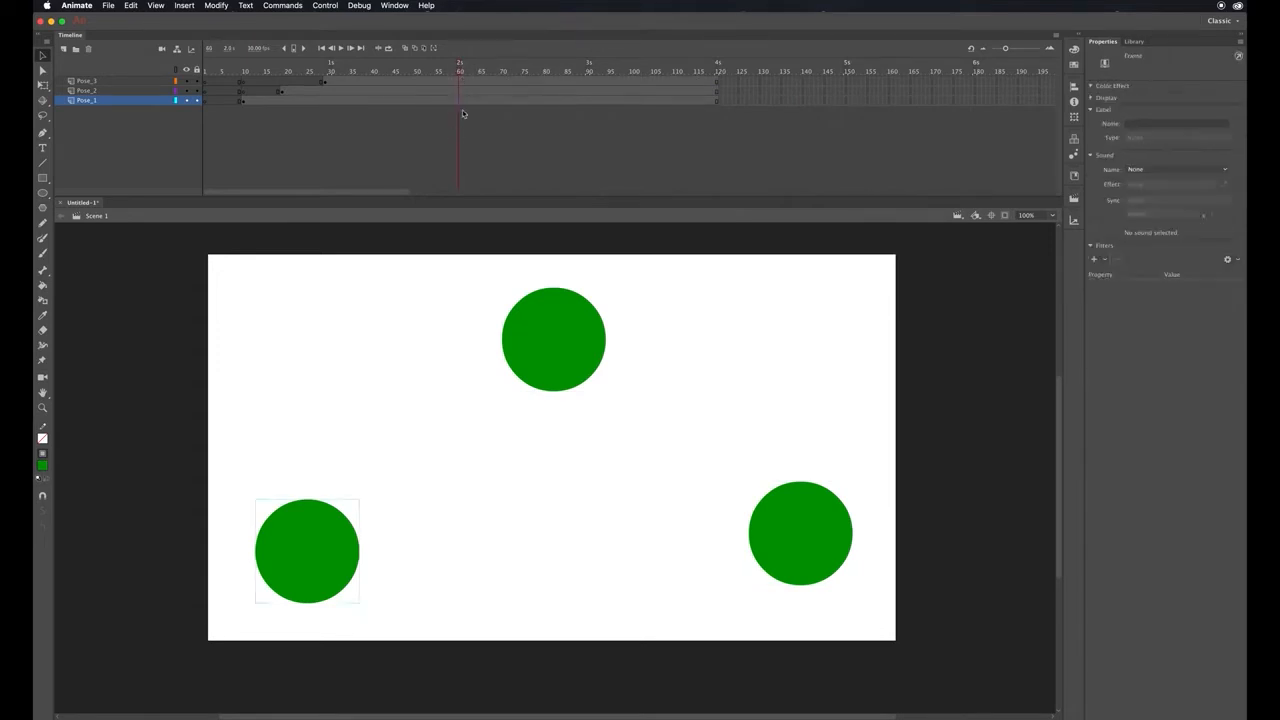
right_click(460, 105)
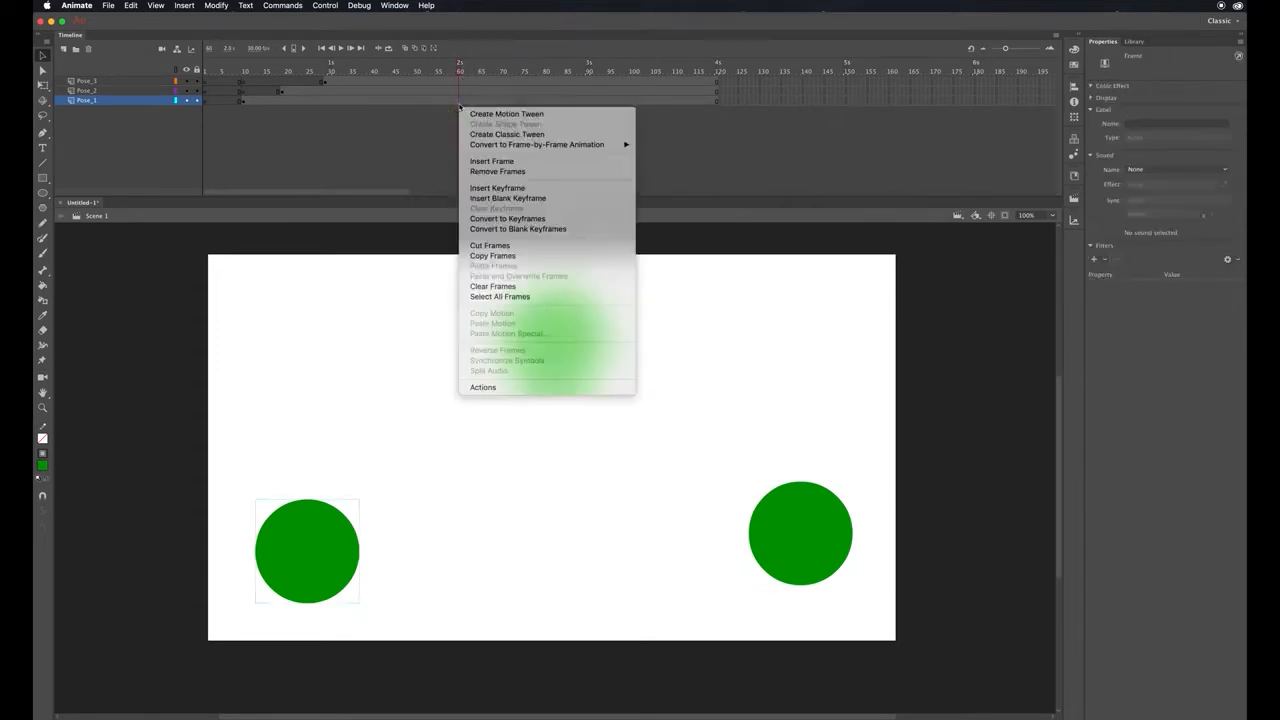
left_click(567, 189)
Create a motion tween on the Pose_1 ball ending at frame 70, and move the ball onto the upper ball's position there.
right_click(322, 544)
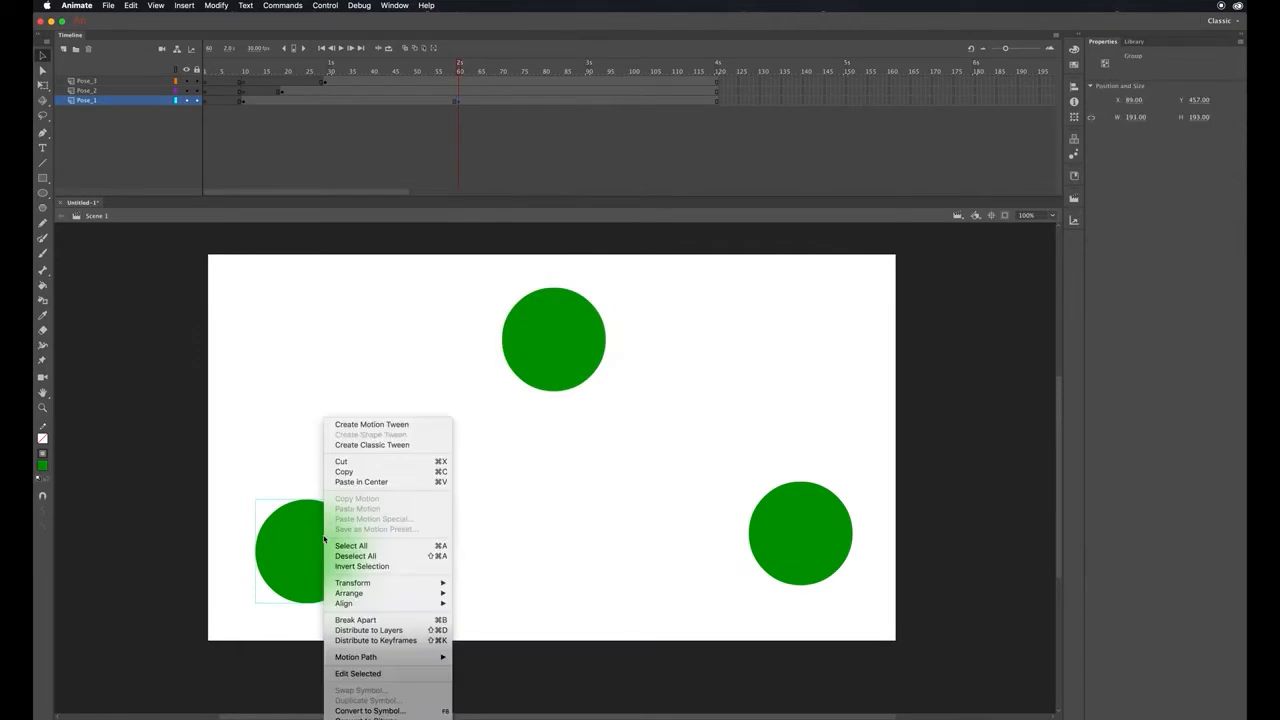
left_click(391, 426)
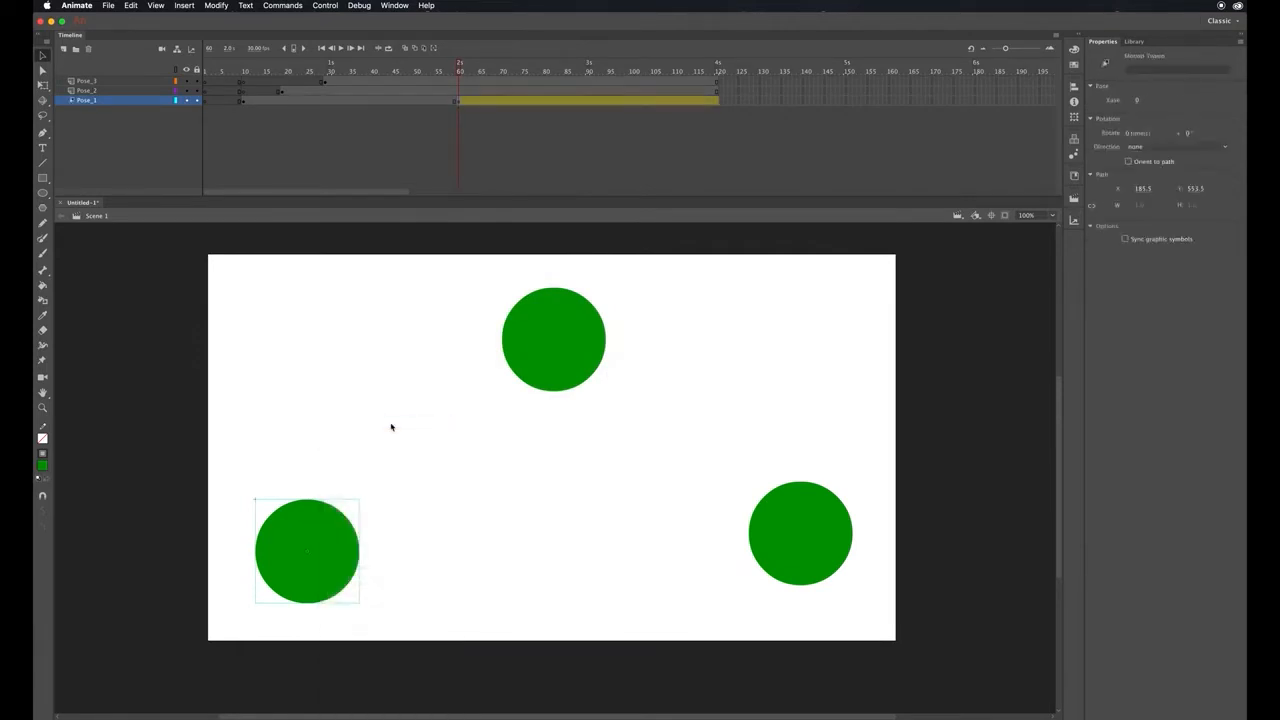
left_click_drag(717, 102, 502, 109)
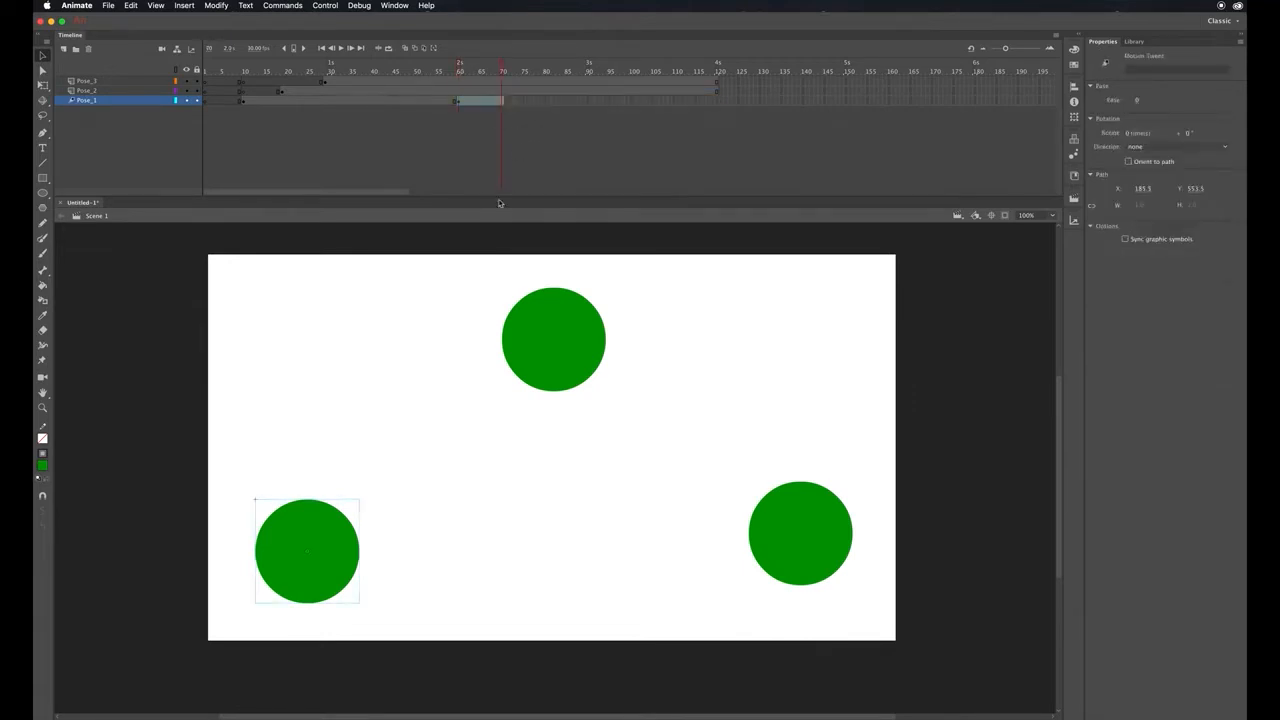
left_click_drag(320, 530, 565, 318)
Play the animation from the beginning to review the Pose_1 tween.
left_click_drag(502, 69, 183, 82)
left_click(340, 50)
left_click_drag(323, 71, 222, 73)
left_click(342, 49)
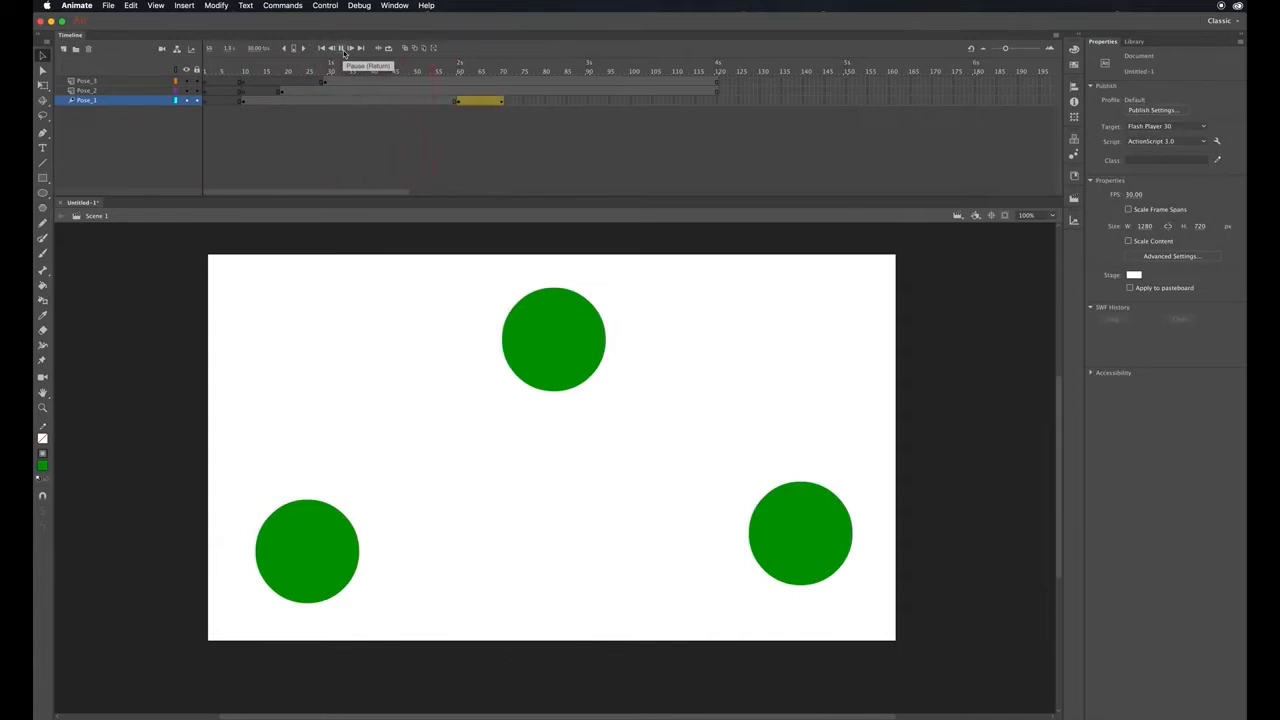
Insert a keyframe on the Pose_2 layer just after the end of the Pose_1 tween.
left_click(503, 71)
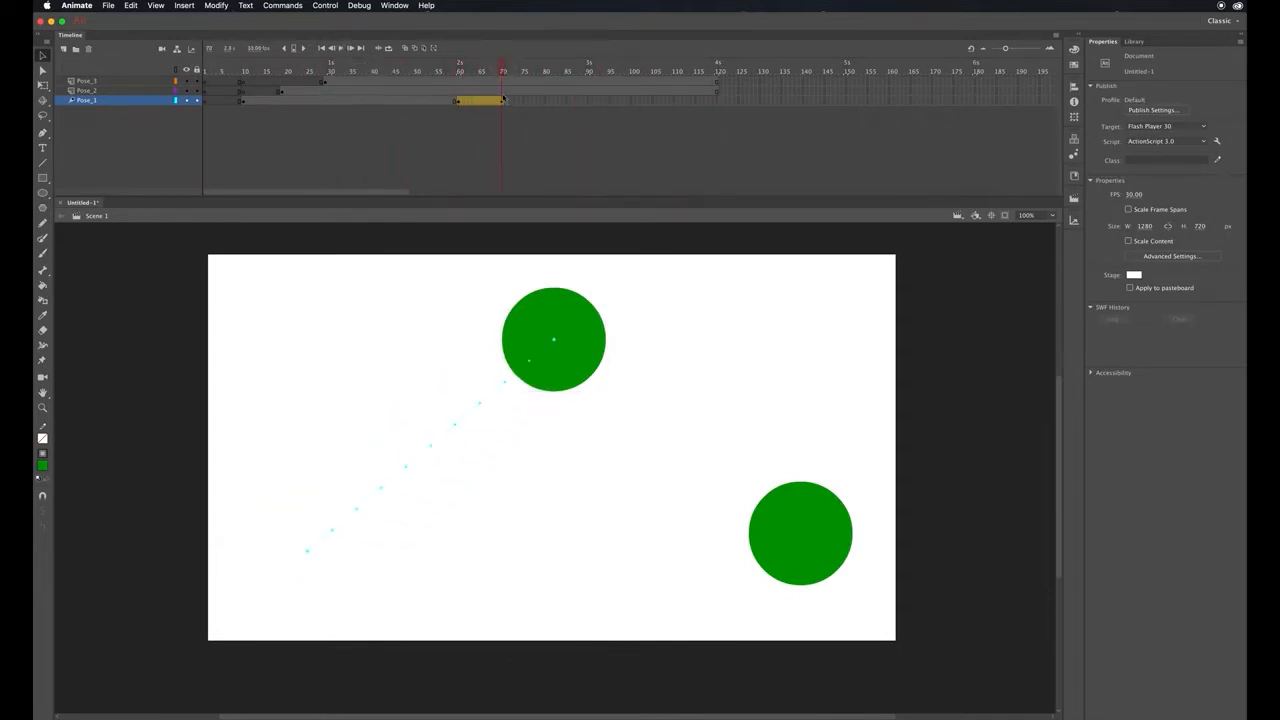
right_click(507, 96)
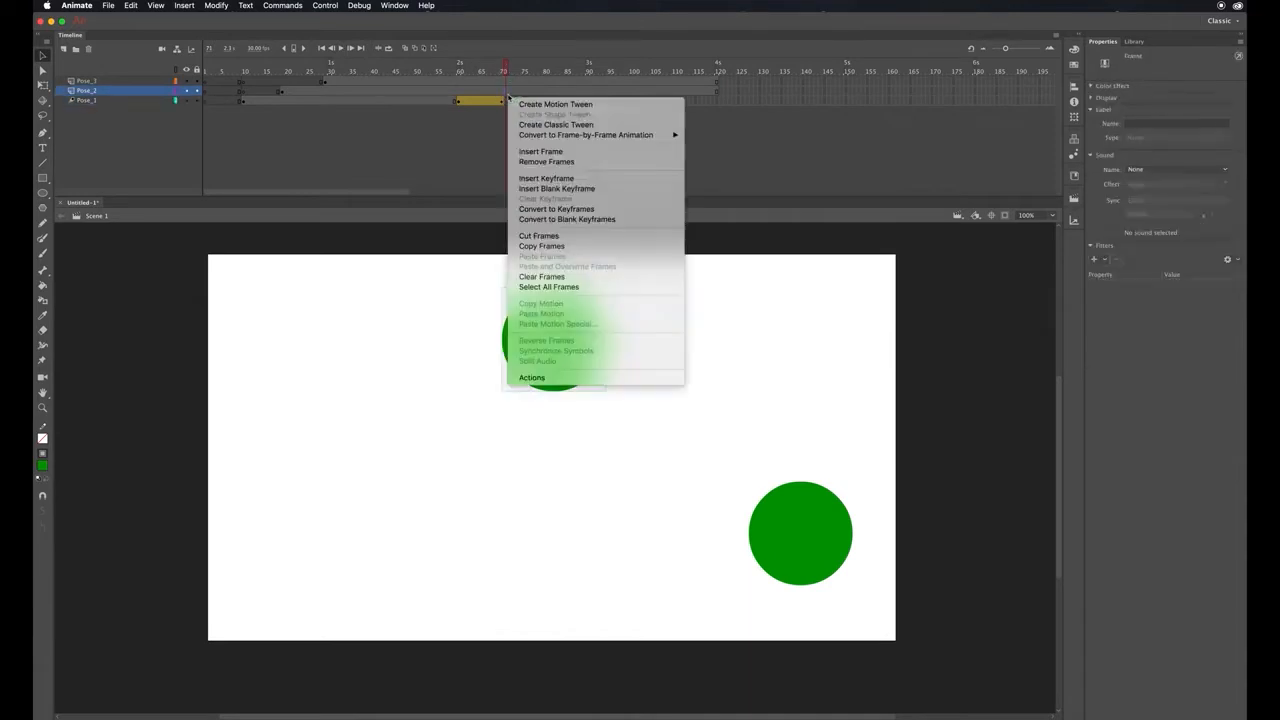
left_click(552, 178)
Create a motion tween on the Pose_2 ball ending at about frame 80, and move the ball onto the lower-right ball's position.
right_click(590, 318)
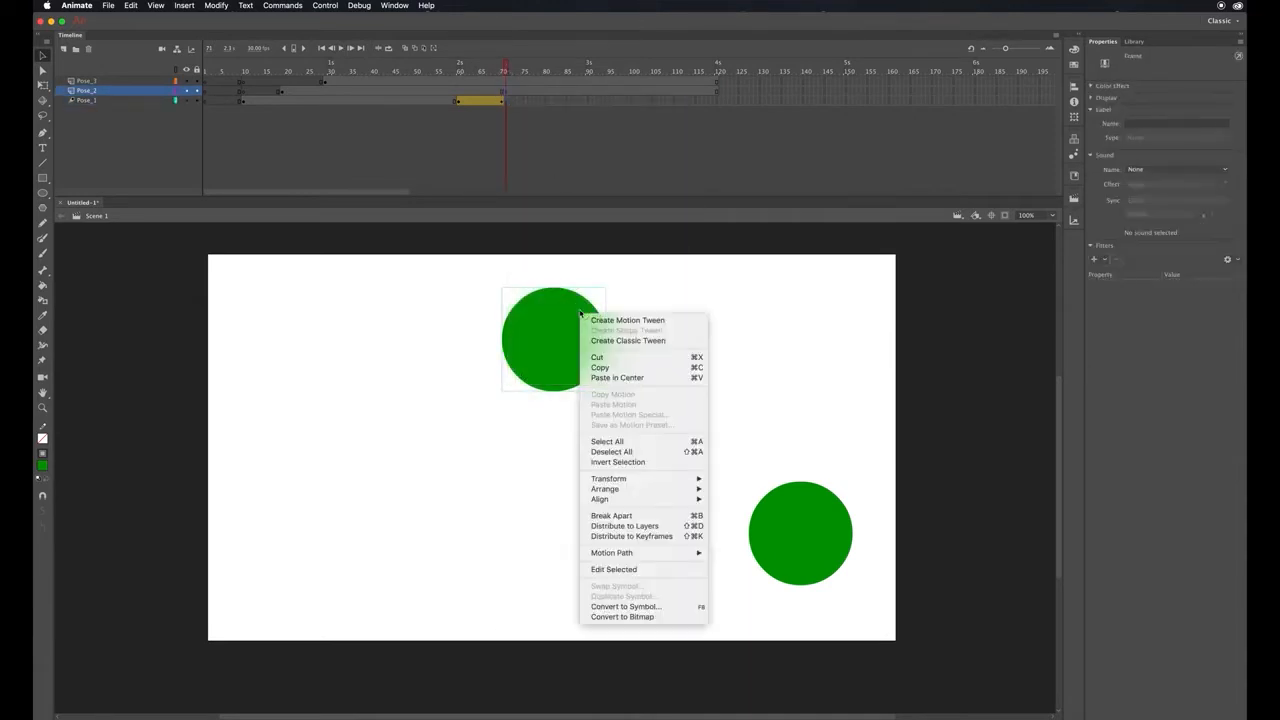
left_click(592, 320)
left_click_drag(717, 92, 547, 162)
left_click_drag(602, 343, 848, 540)
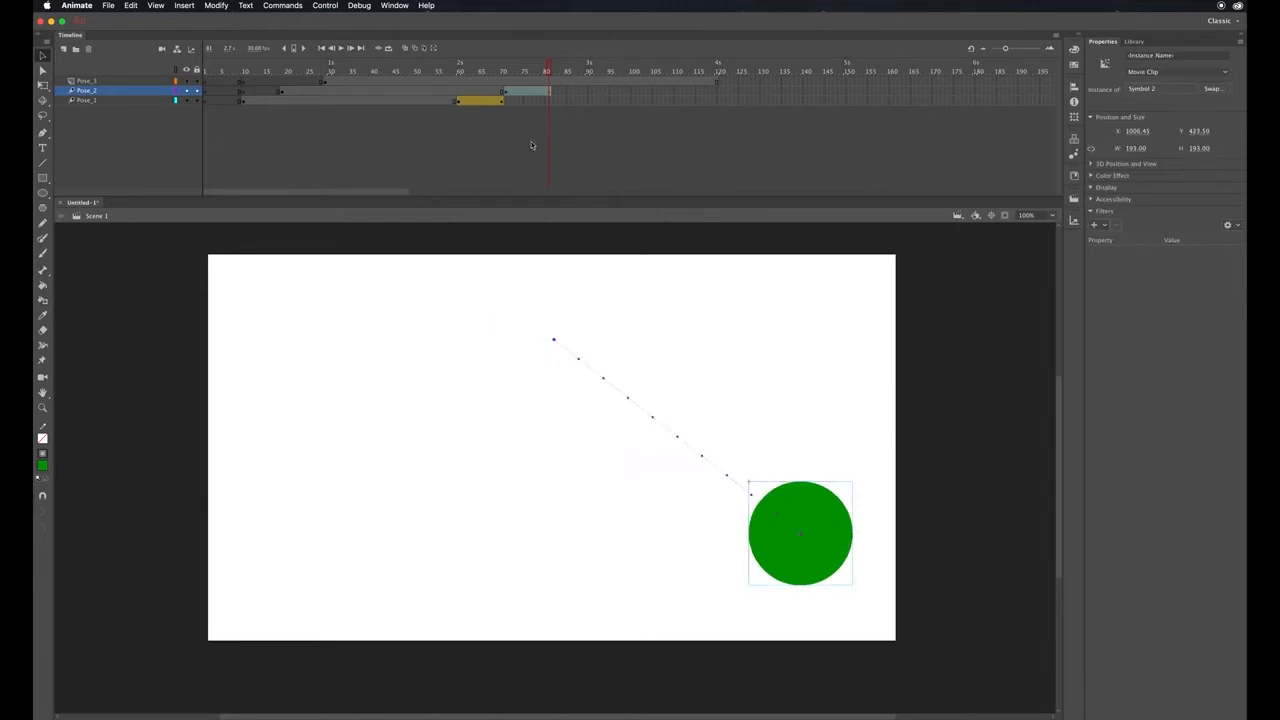
Play the whole animation and examine the ball's position partway through the Pose_2 tween.
key("Return")
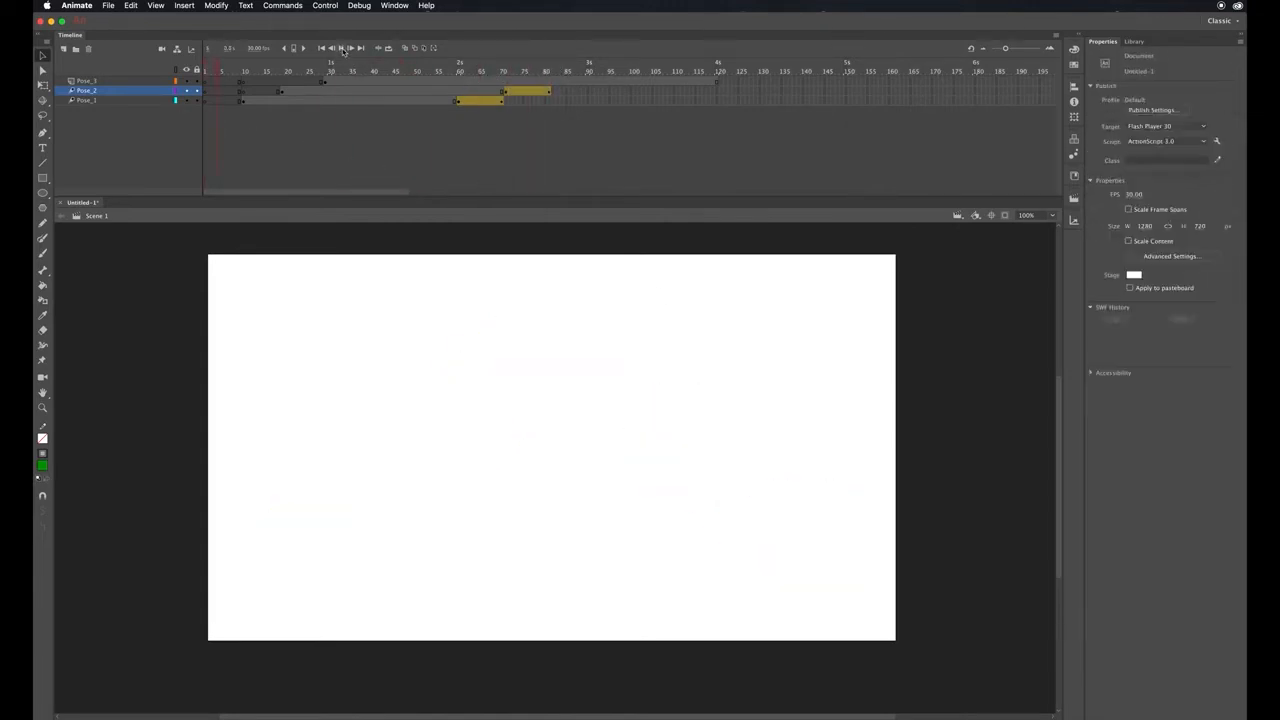
left_click(343, 52)
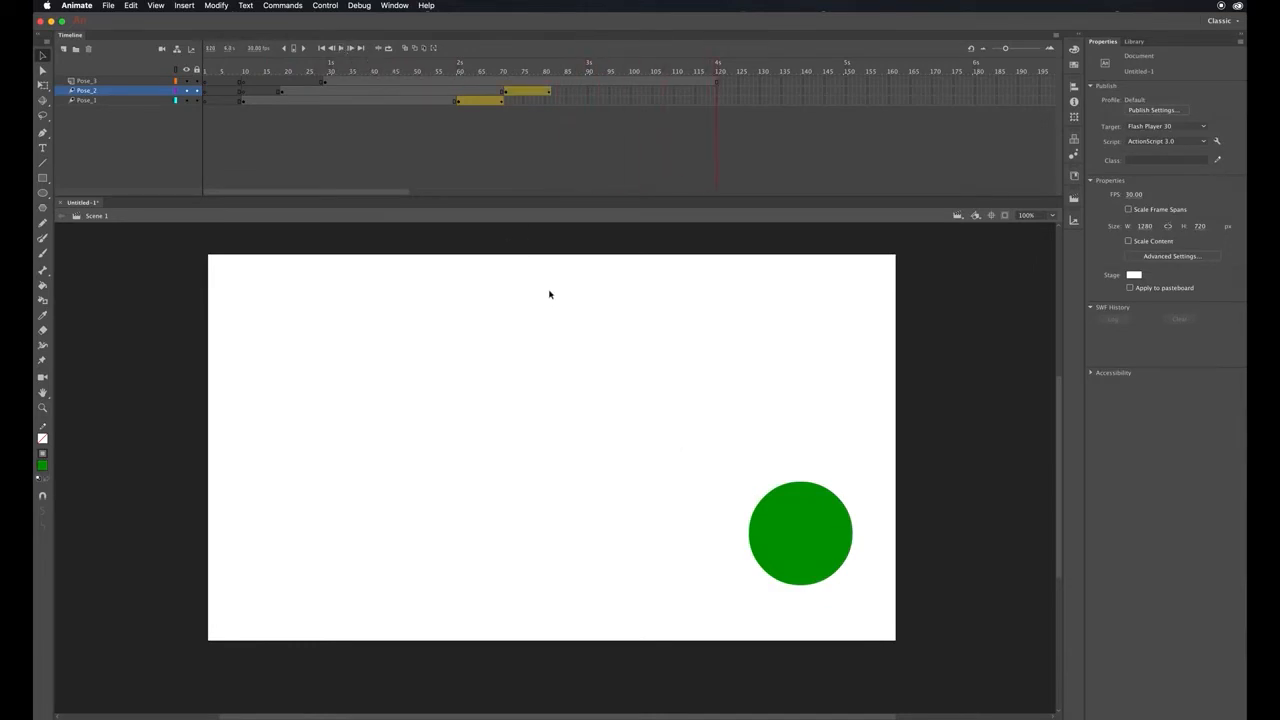
left_click(520, 67)
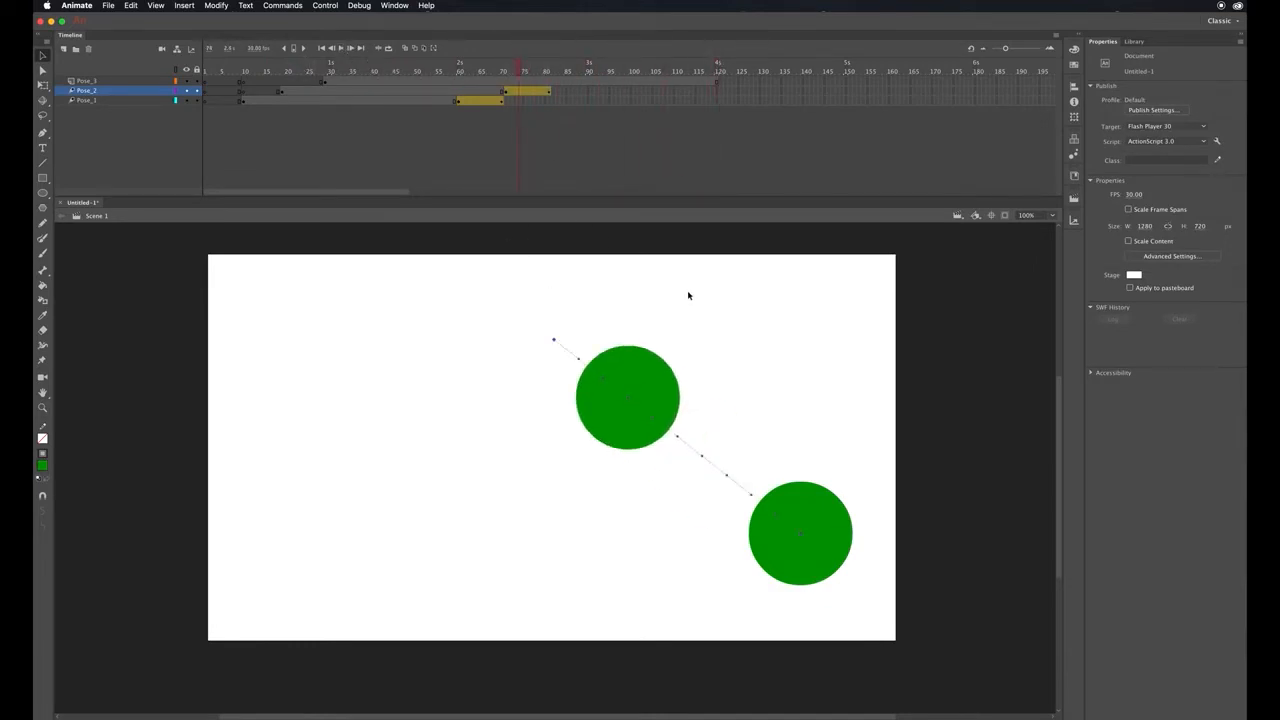
left_click(780, 543)
left_click_drag(523, 67, 197, 80)
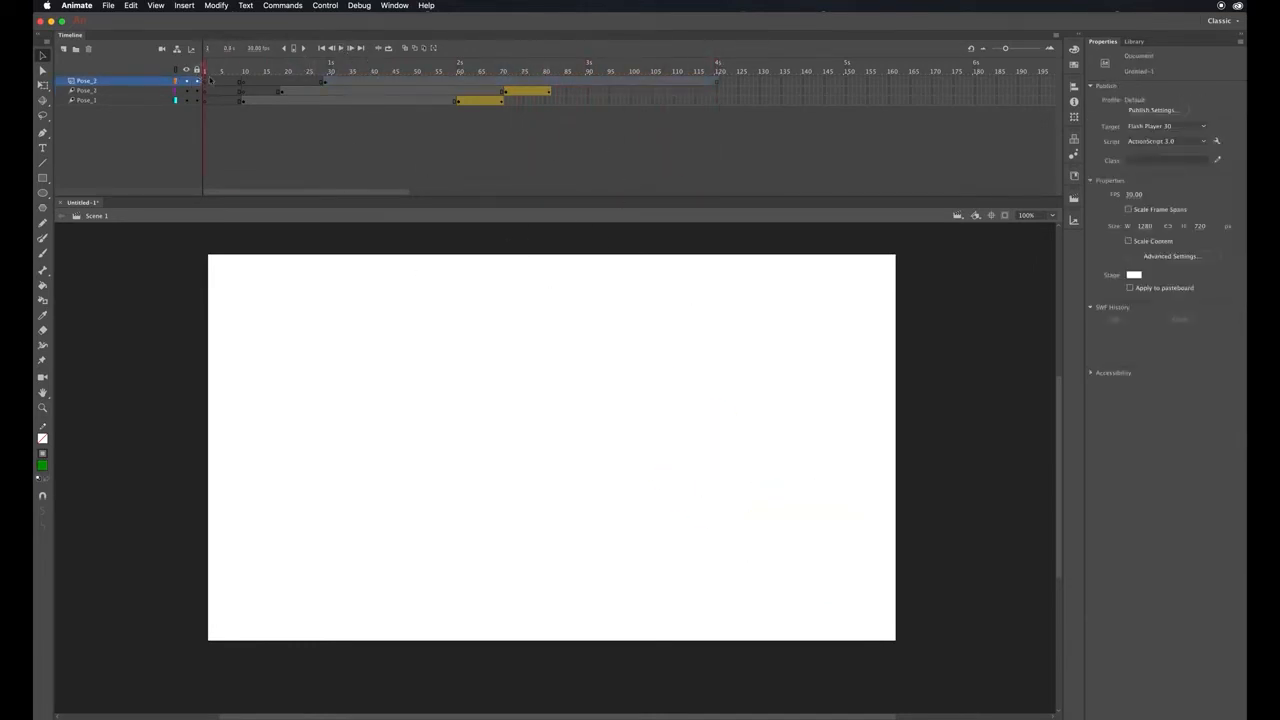
left_click(341, 48)
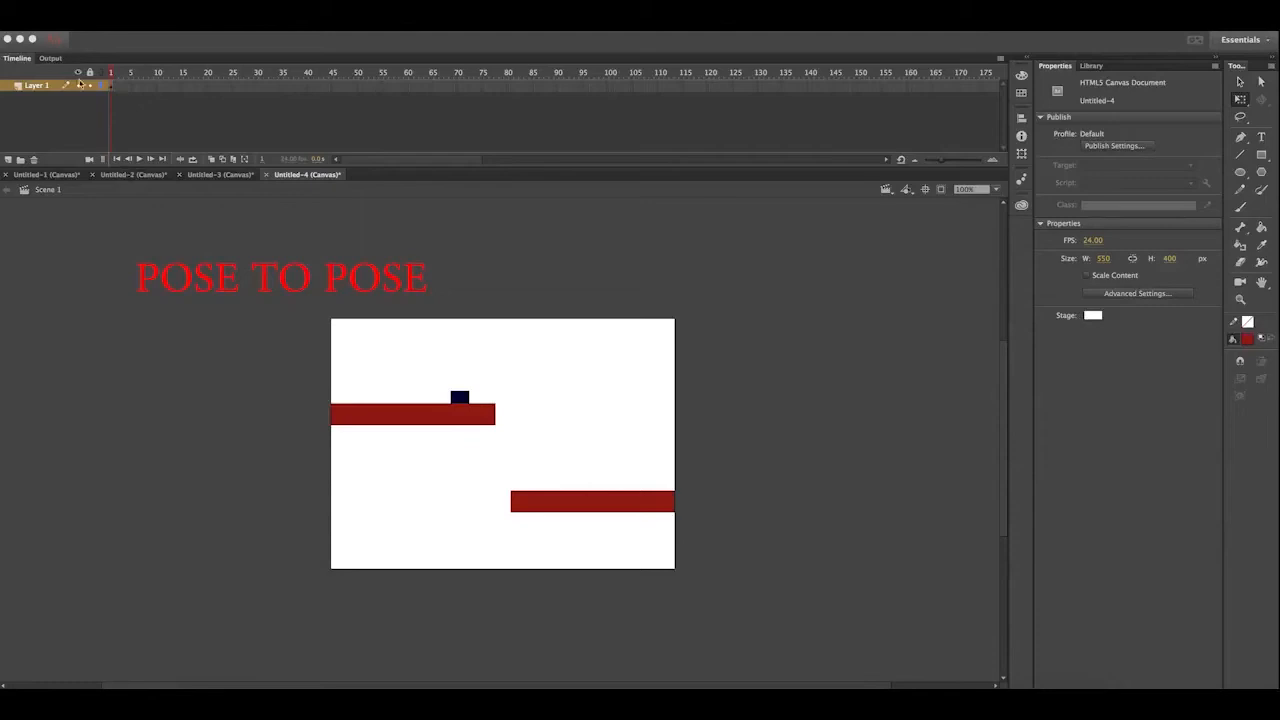
Rename Layer 1 of the Untitled-4 document as Background.
left_click(44, 86)
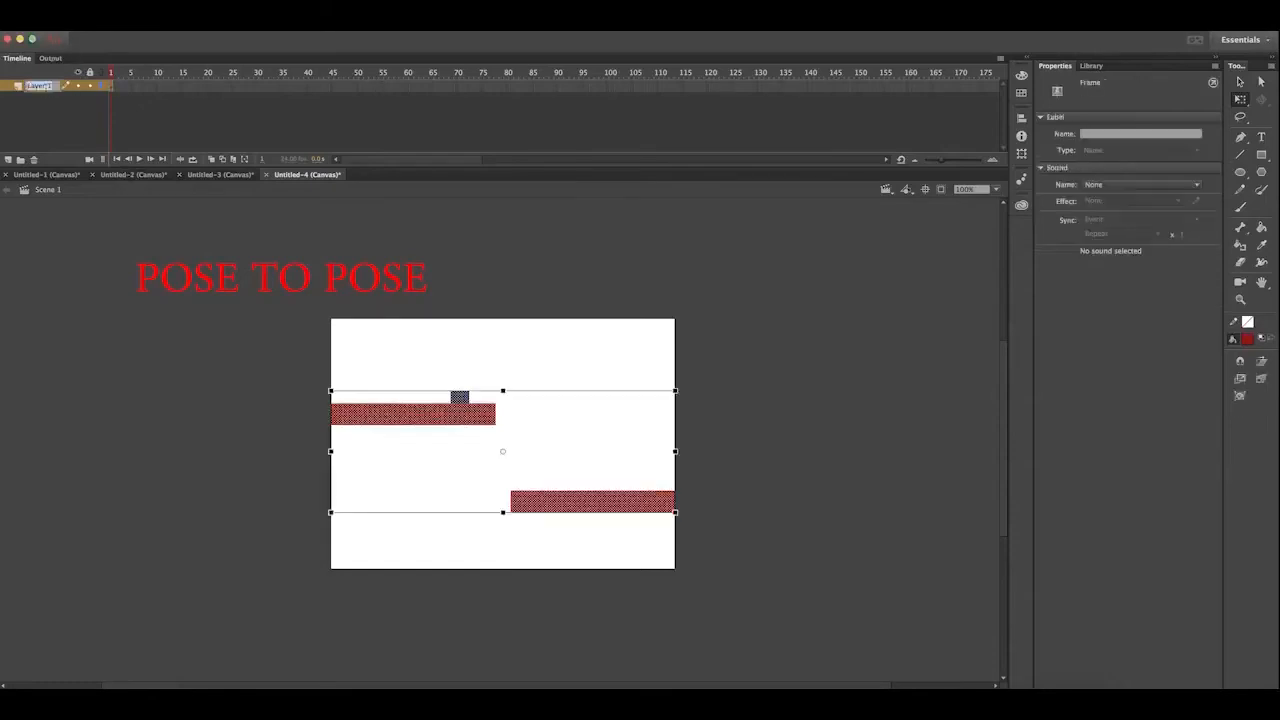
key("BackSpace")
key("Return")
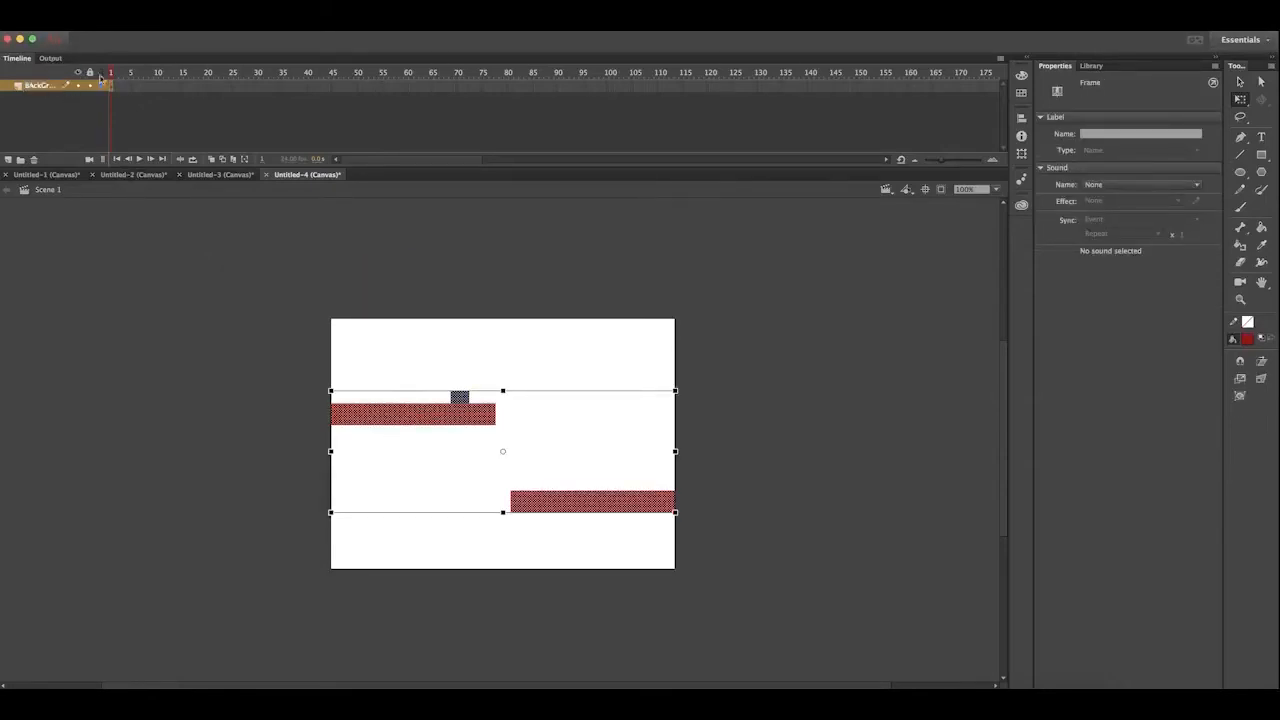
Add a layer above the background, paste the green car on it, and place it at the upper platform's left end.
left_click_drag(106, 102, 143, 102)
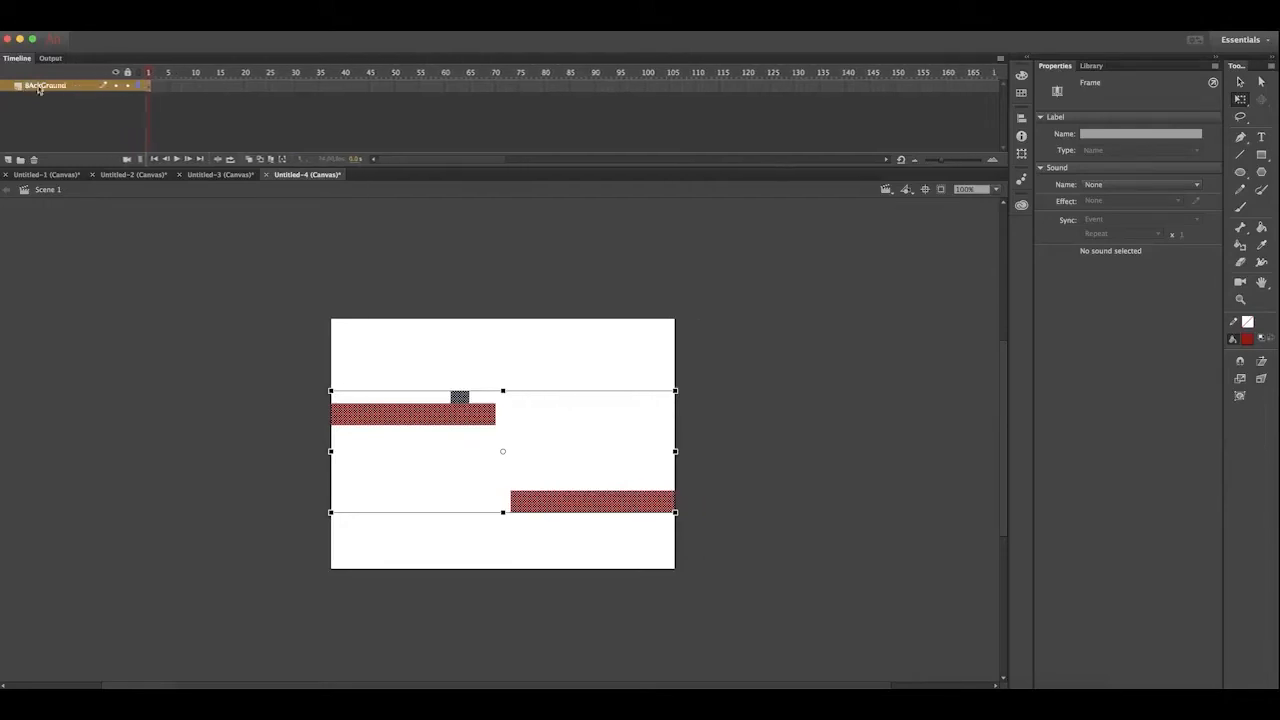
left_click(8, 160)
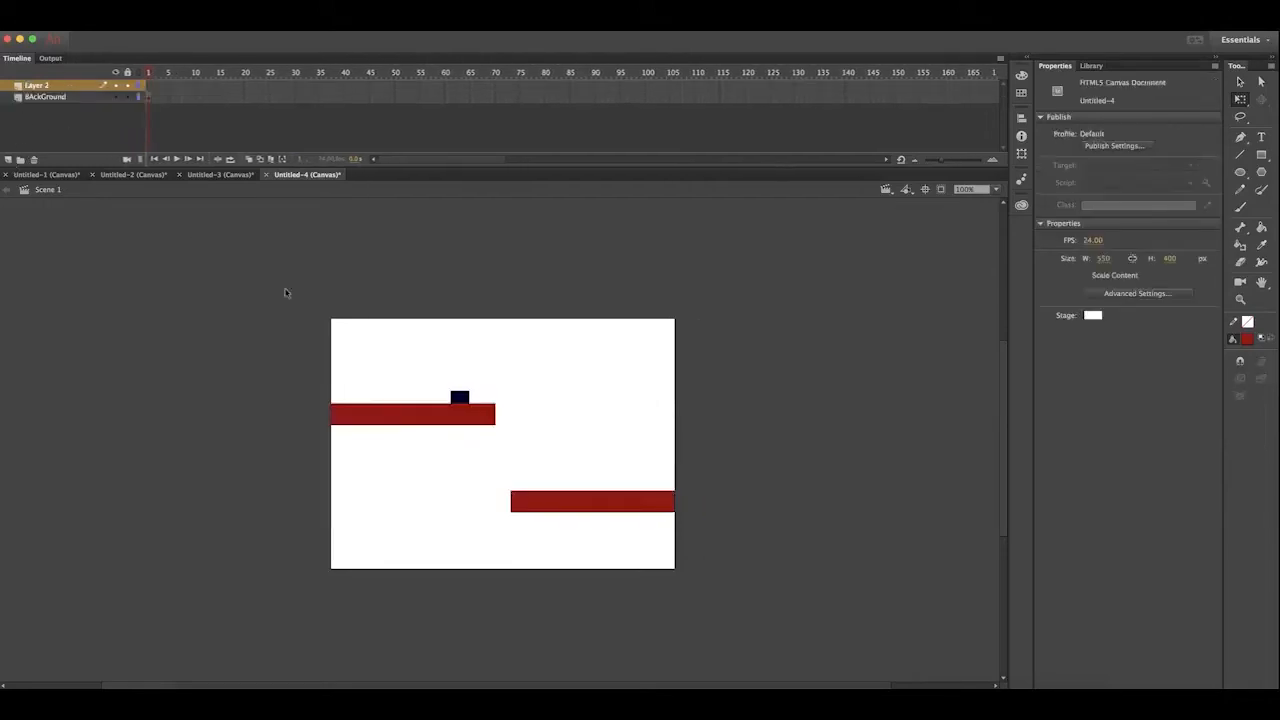
right_click(421, 341)
left_click(452, 369)
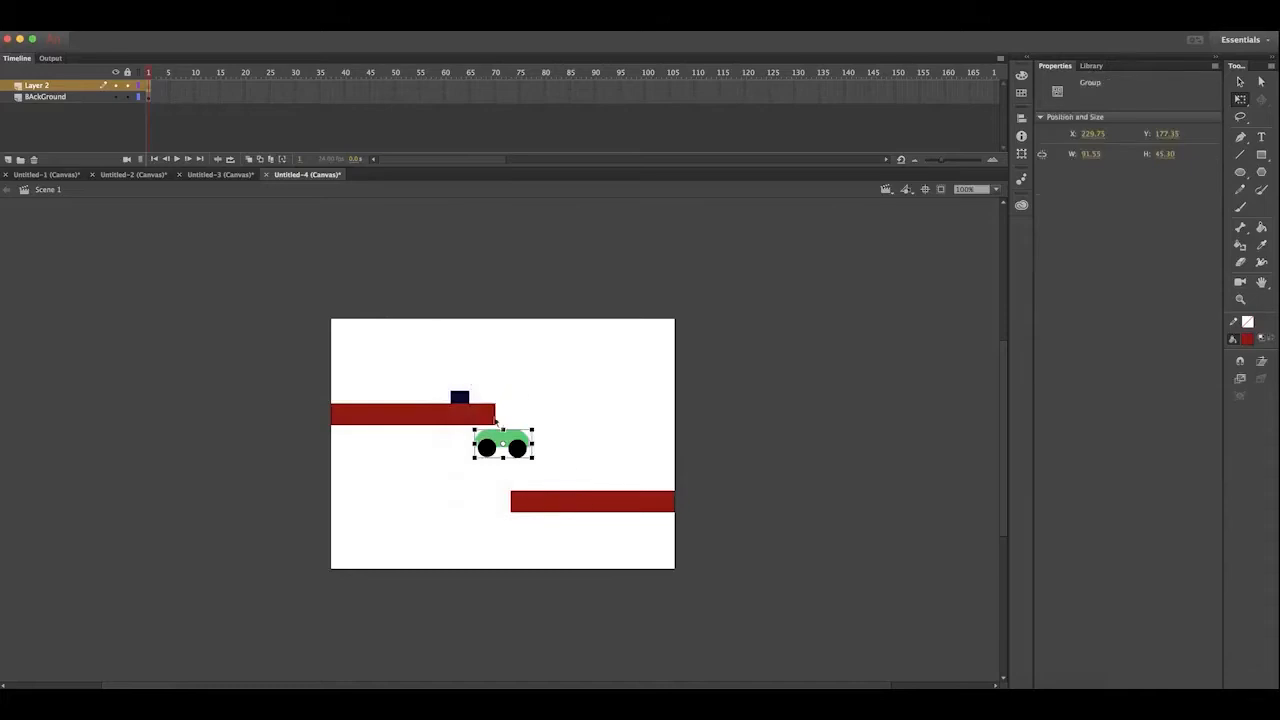
left_click_drag(517, 446, 376, 392)
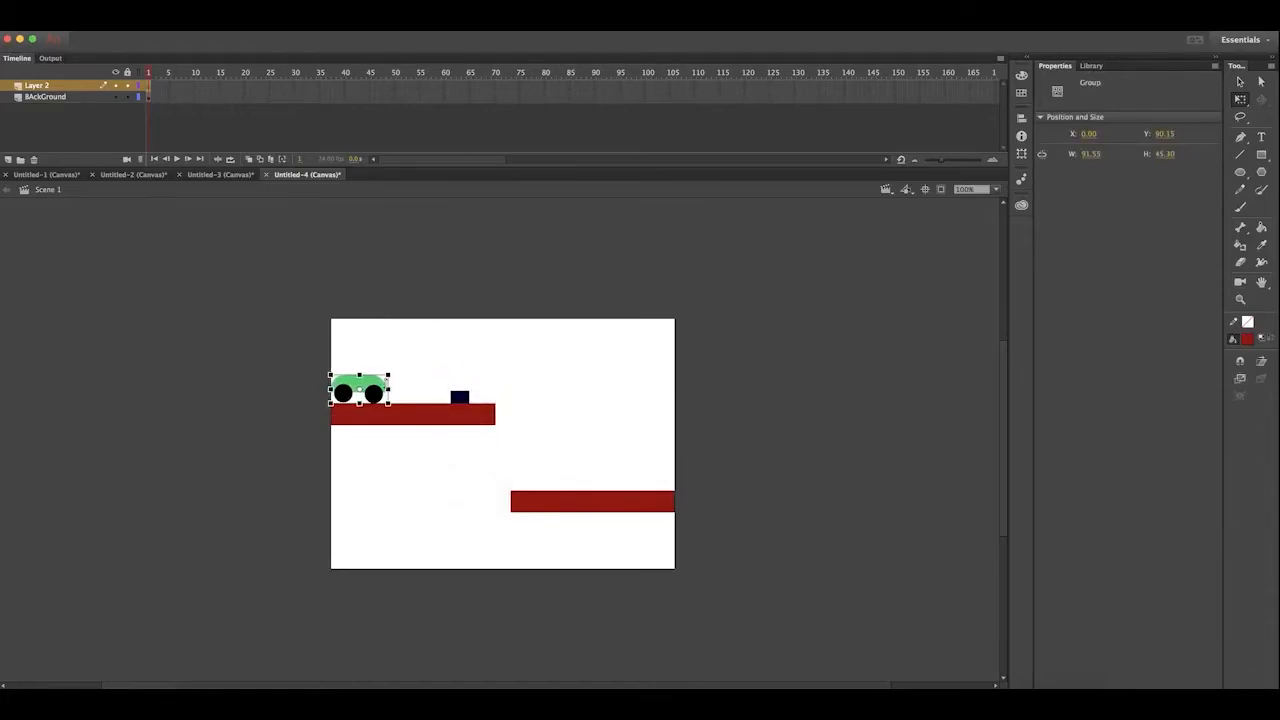
Copy the car to a new layer and place the copy tilted nose-down against the dark block.
right_click(378, 382)
left_click(399, 387)
left_click(8, 159)
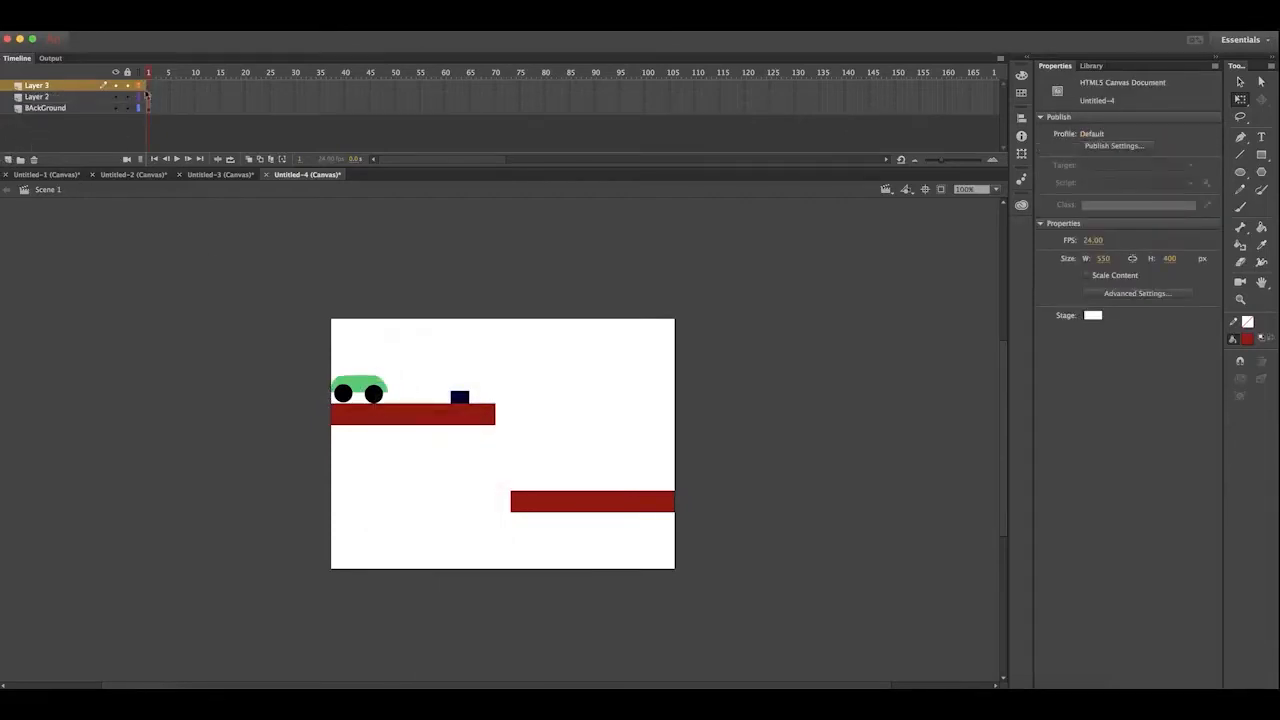
left_click(149, 88)
right_click(414, 338)
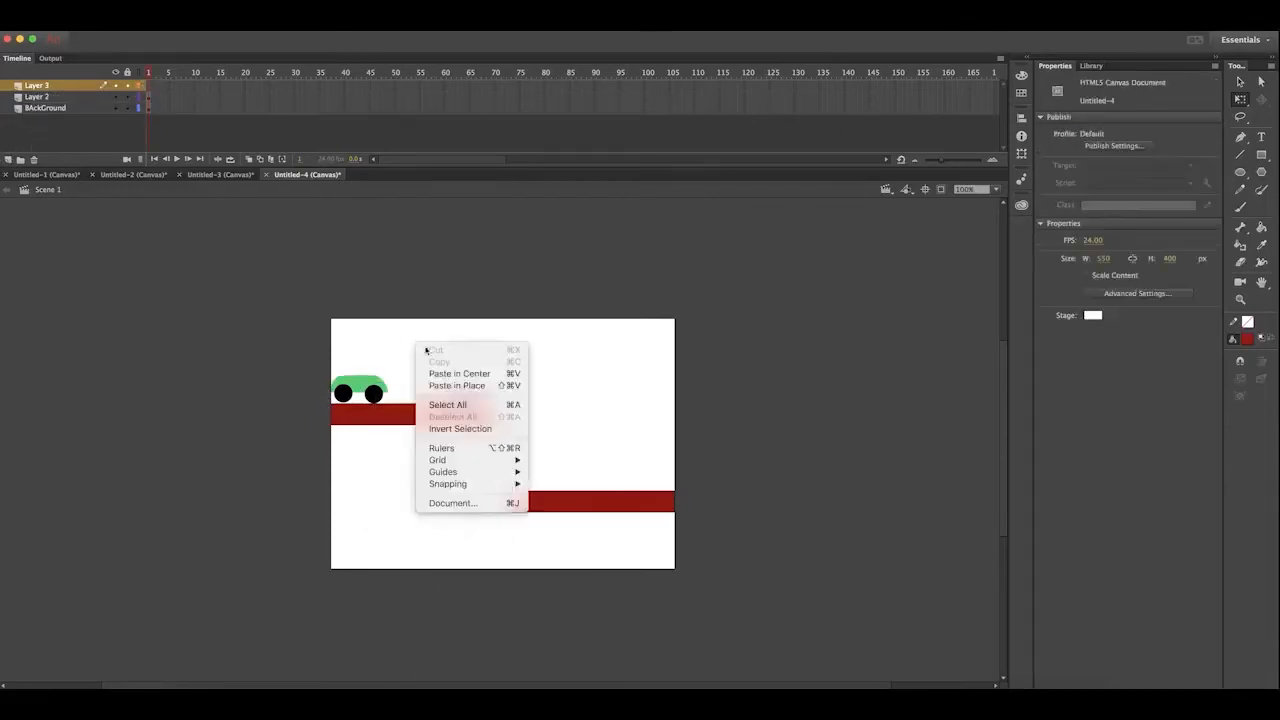
left_click(478, 388)
left_click_drag(394, 389, 443, 377)
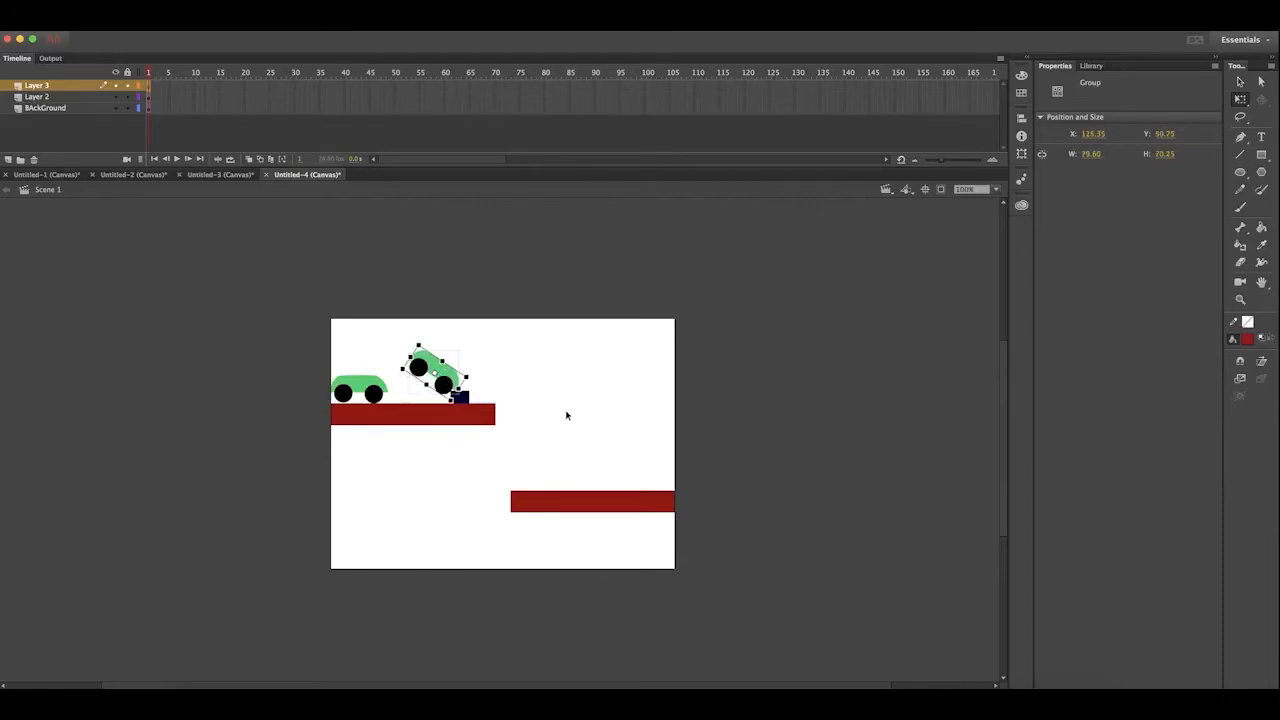
Add a new layer for the third pose and copy the tilted car at the dark block.
left_click(6, 159)
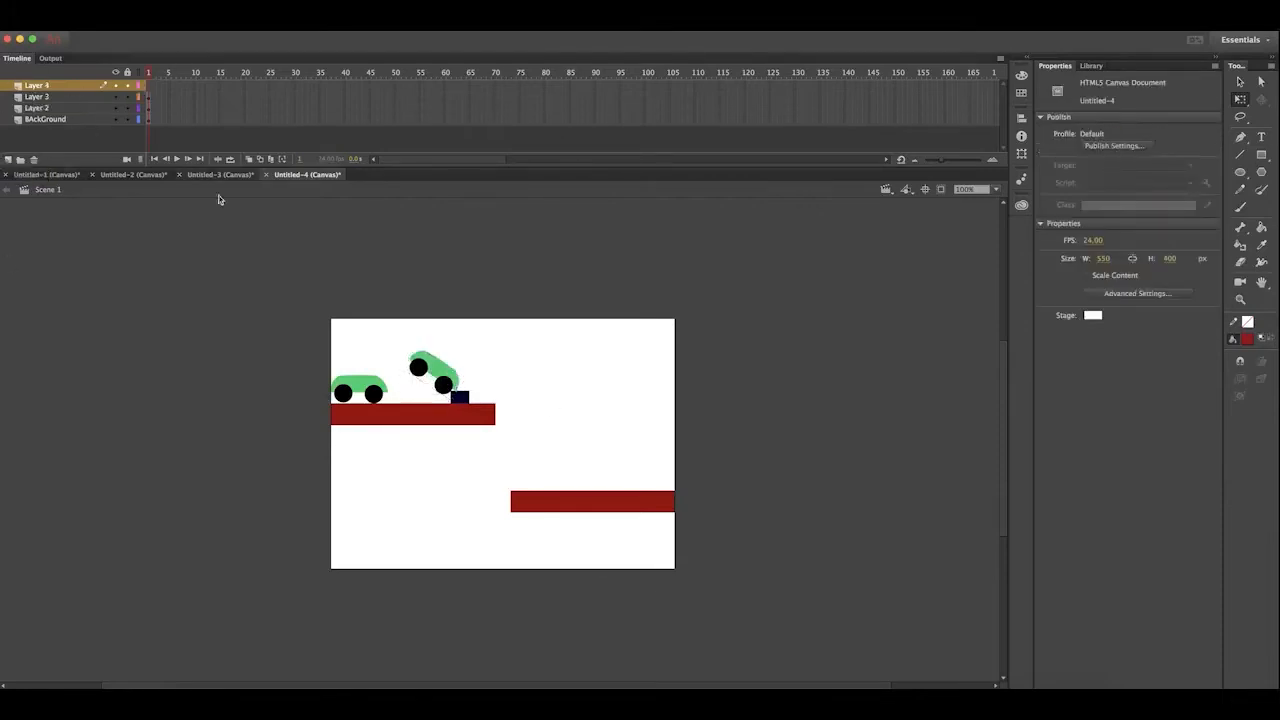
right_click(518, 377)
left_click(440, 377)
left_click(439, 375)
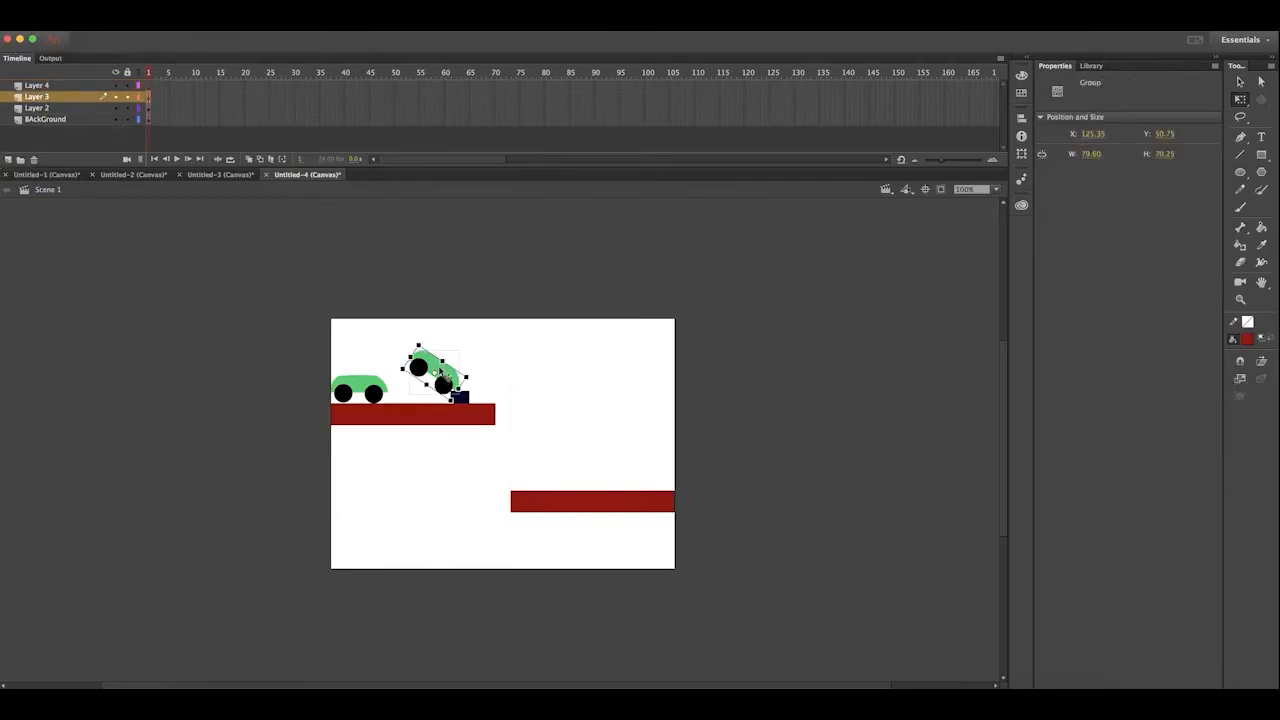
right_click(437, 372)
right_click(544, 367)
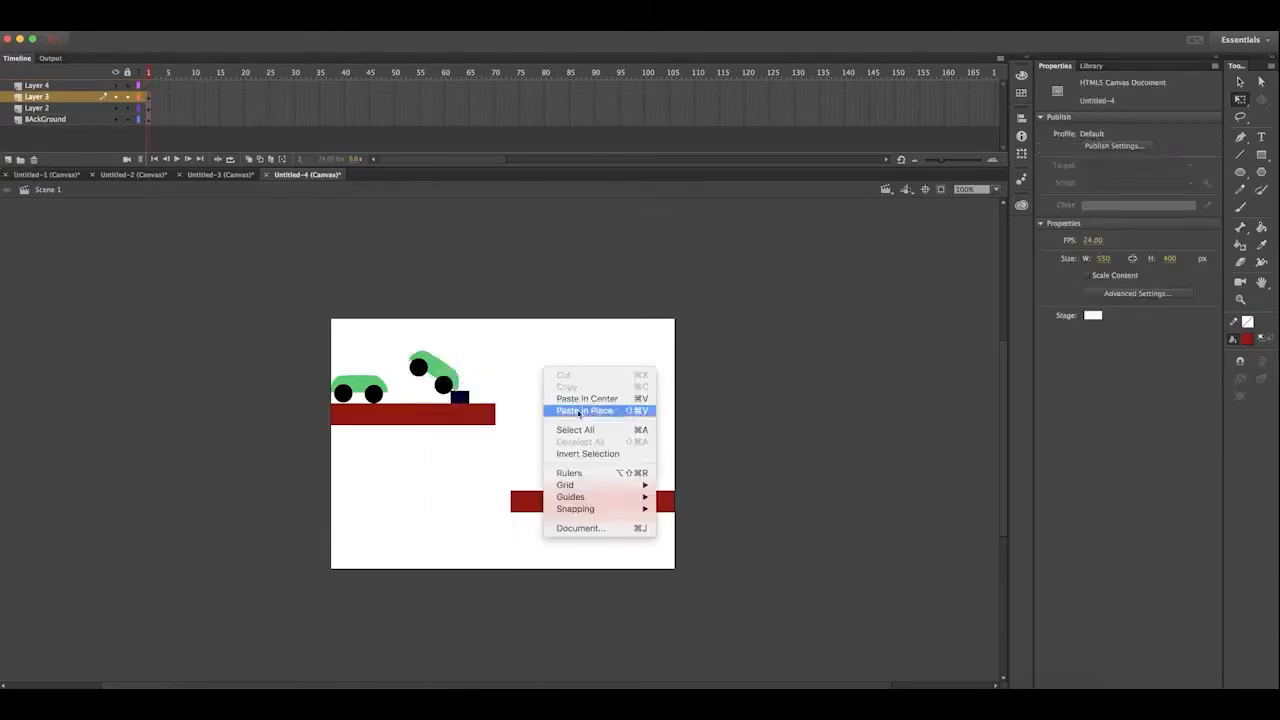
left_click(576, 399)
left_click_drag(503, 440, 518, 412)
key("cmd+z")
key("cmd+z")
key("cmd+z")
key("cmd+z")
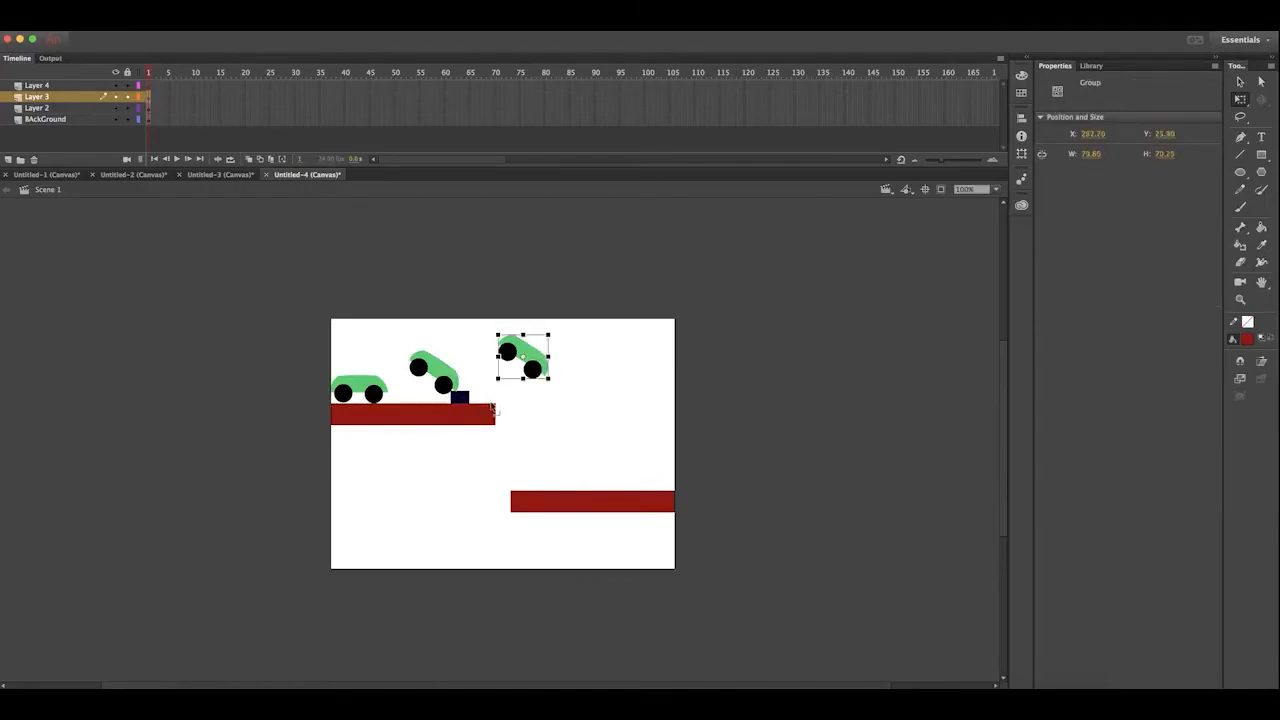
key("cmd+z")
Paste the tilted car on Layer 4, move it into the air past the upper platform, and rotate it to stand steeply.
left_click(46, 86)
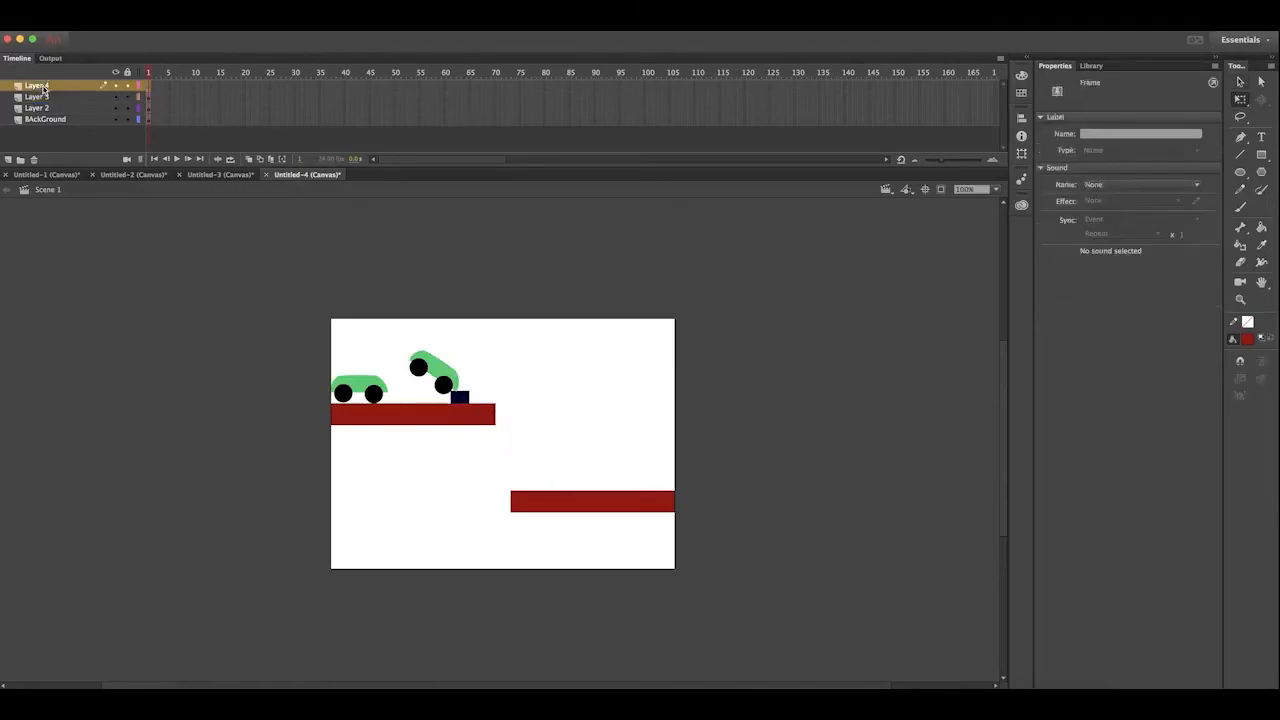
right_click(519, 391)
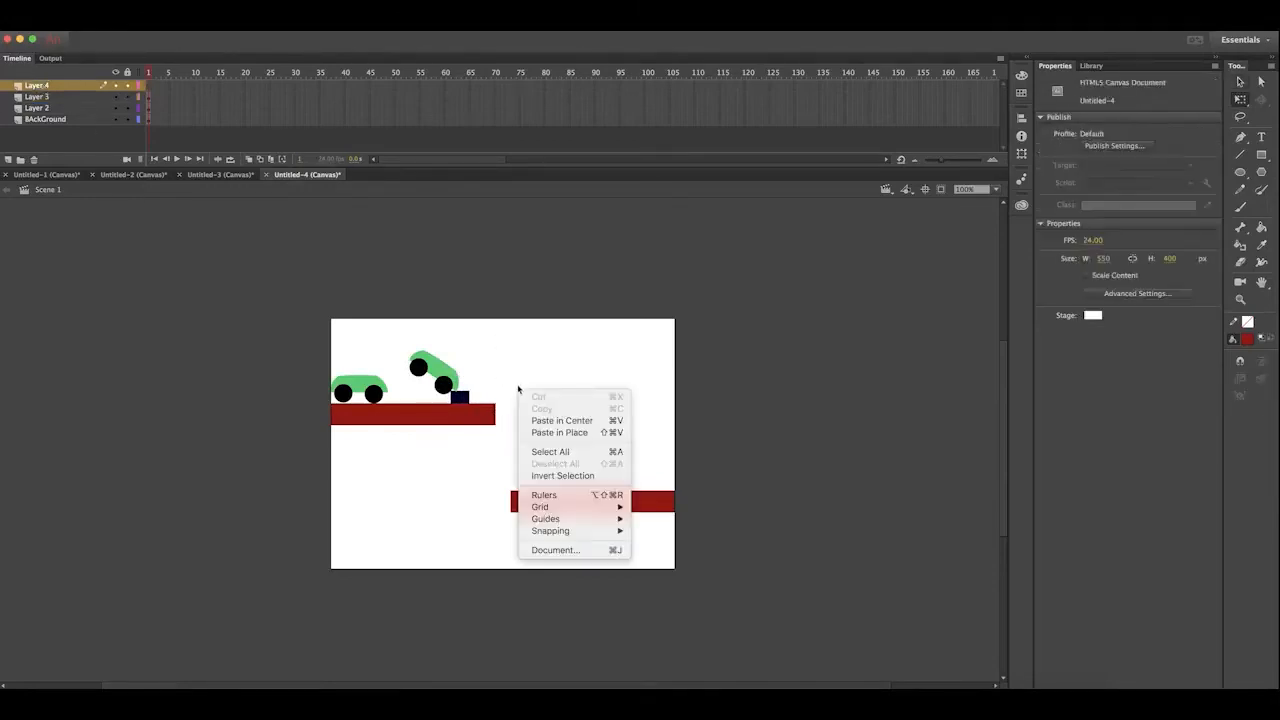
left_click(557, 432)
left_click_drag(500, 428, 543, 370)
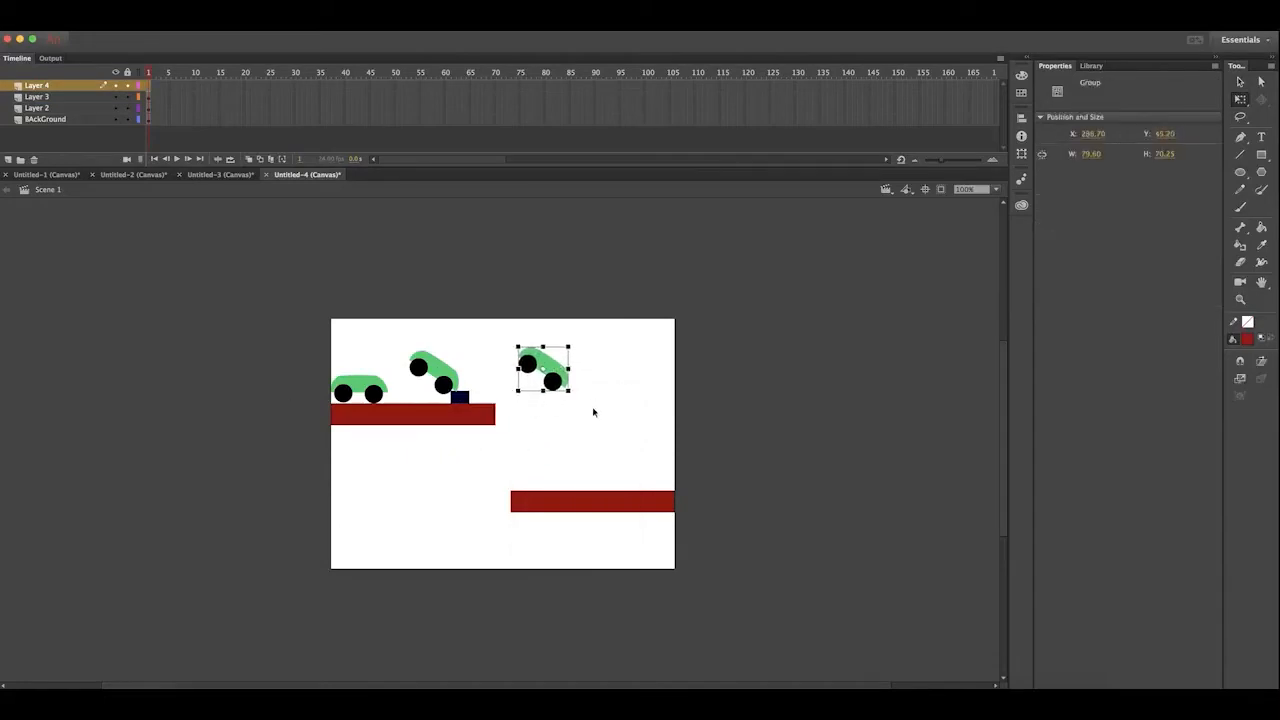
left_click_drag(571, 411, 519, 421)
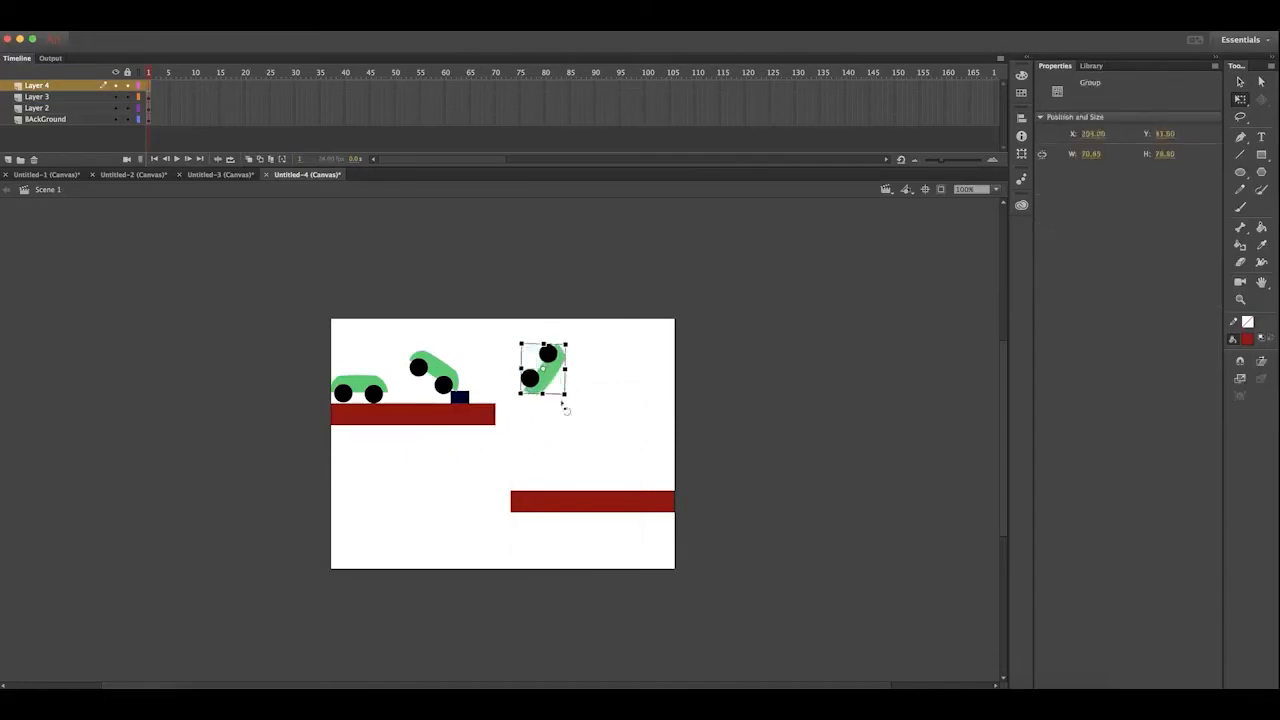
Copy the airborne car to a new layer and place the copy upside down above the lower platform.
left_click(9, 160)
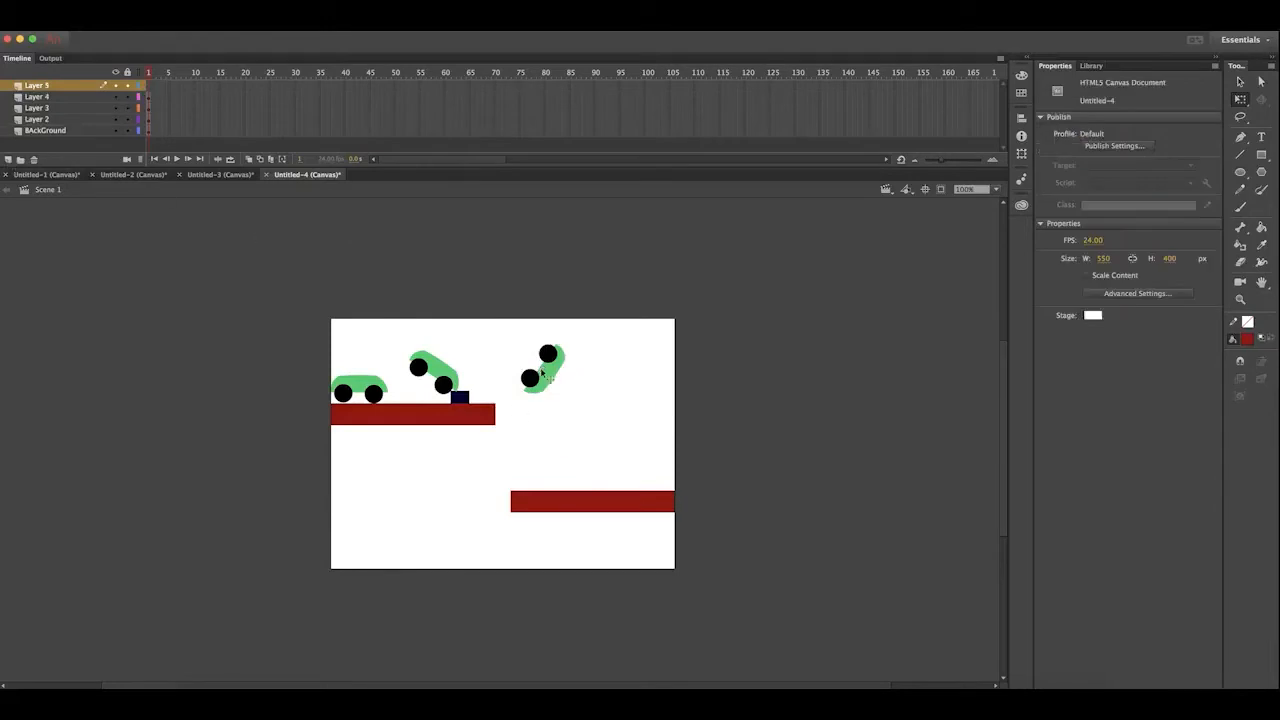
right_click(541, 372)
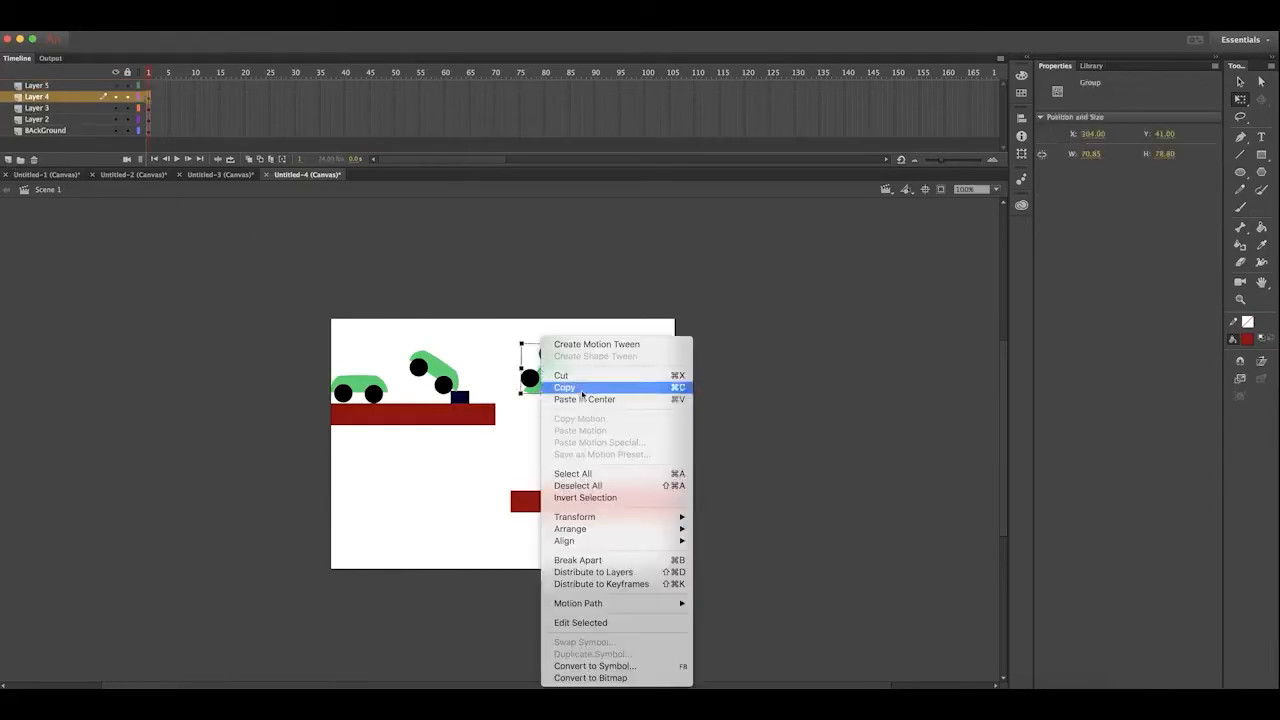
left_click(583, 390)
left_click(45, 86)
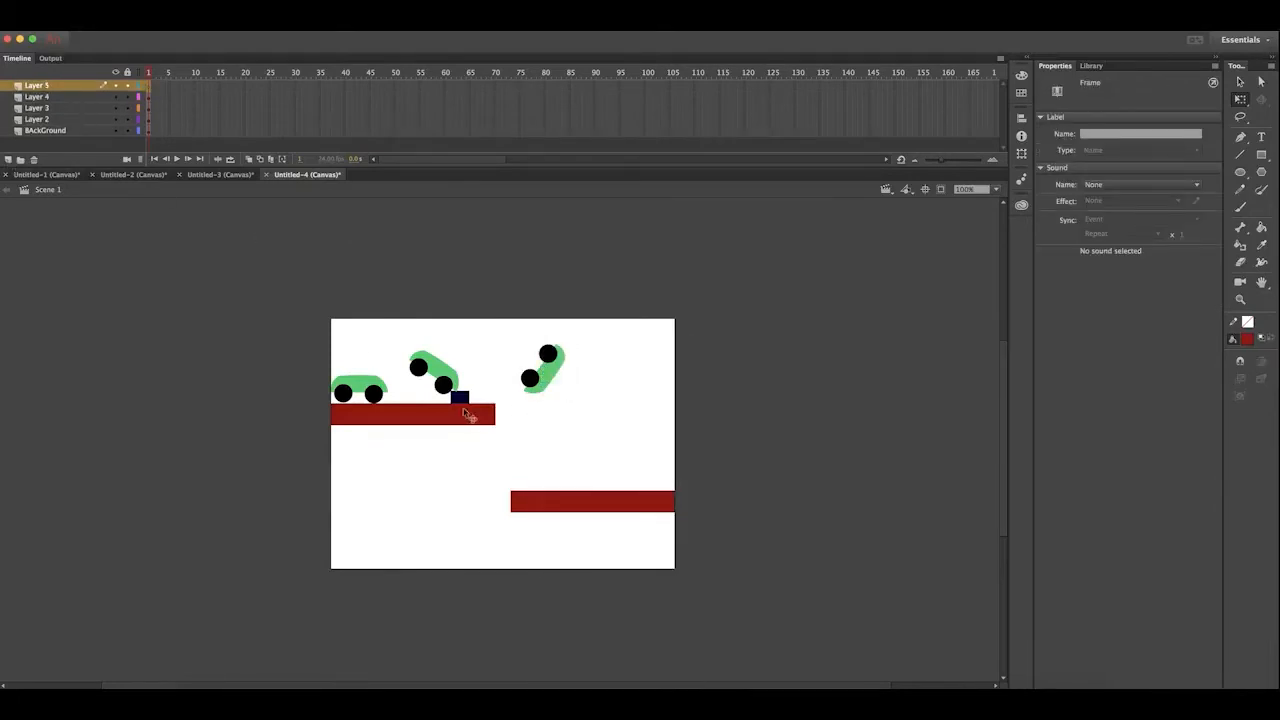
right_click(579, 422)
left_click(606, 464)
left_click_drag(521, 452, 611, 455)
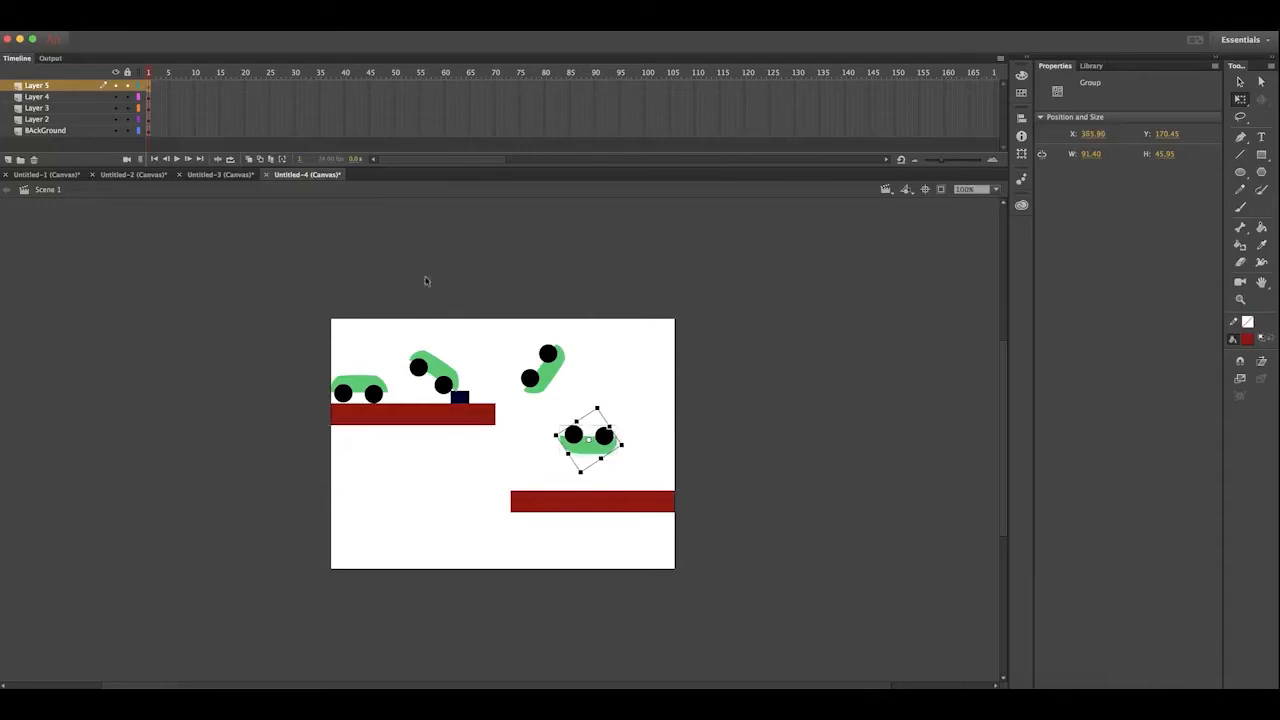
Add another layer and paste a copy of the upside-down car on it.
left_click(9, 160)
left_click(590, 452)
right_click(590, 452)
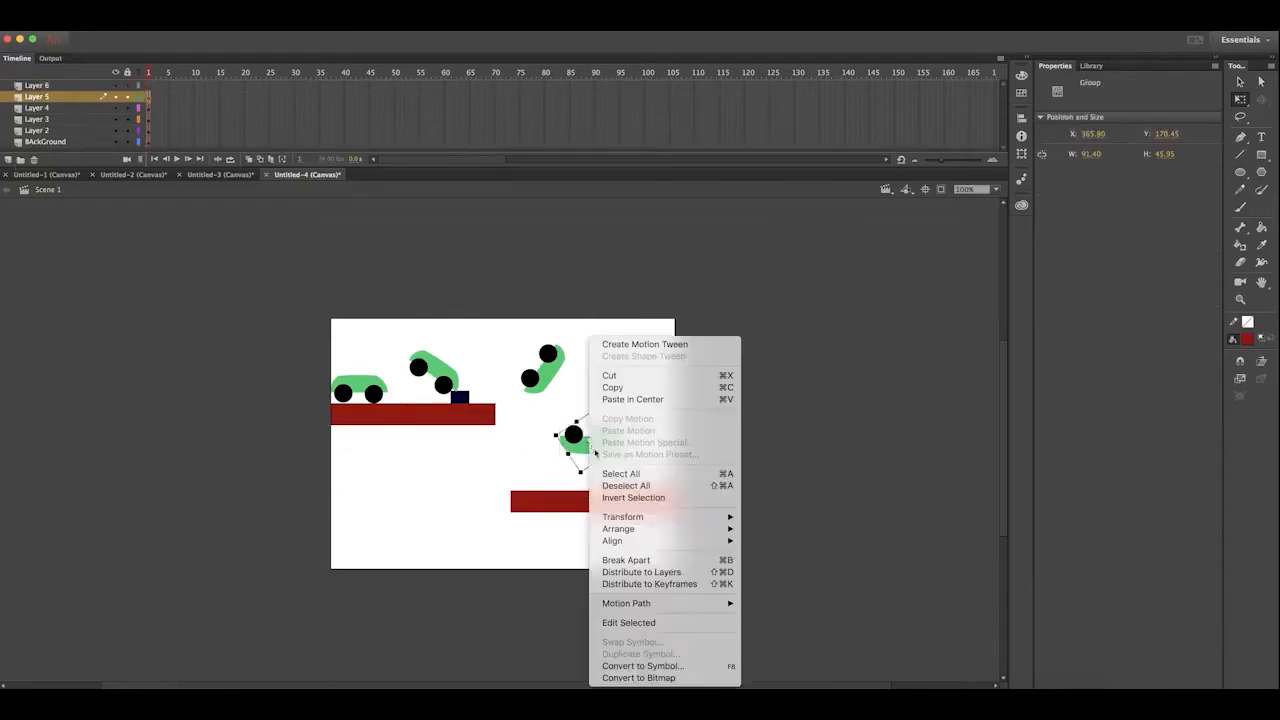
left_click(612, 387)
left_click(30, 88)
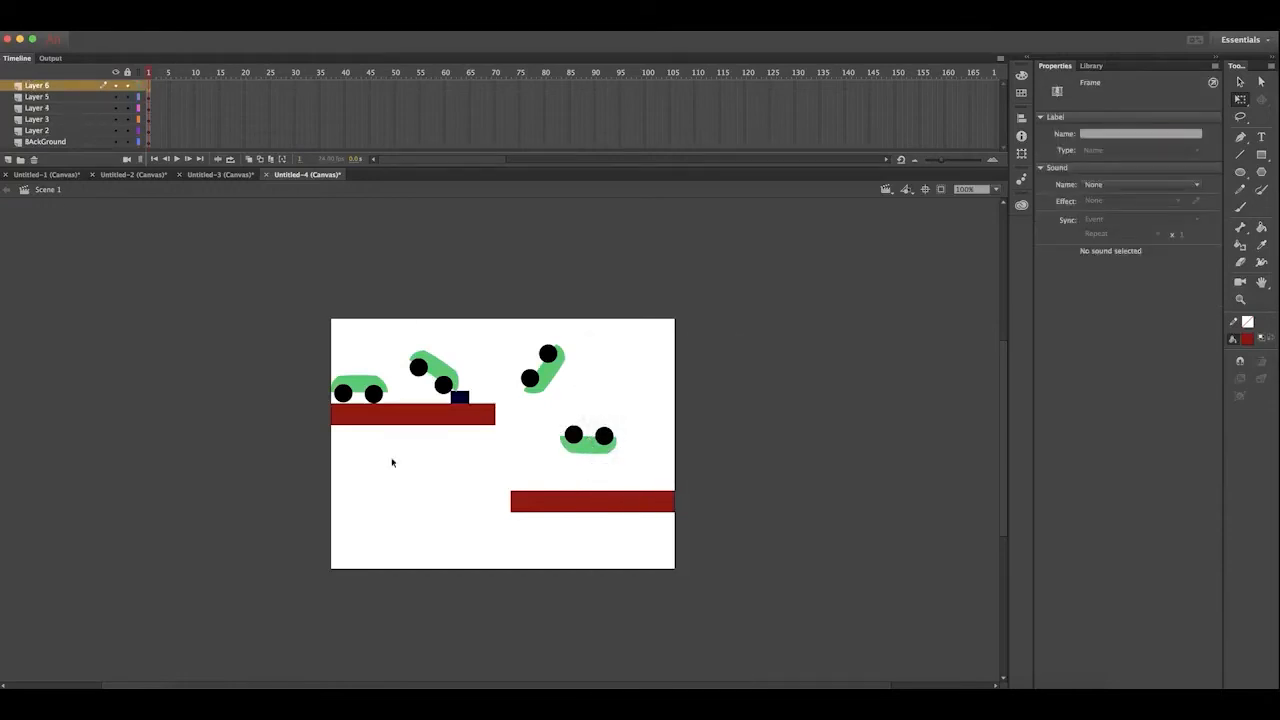
right_click(398, 490)
left_click(470, 519)
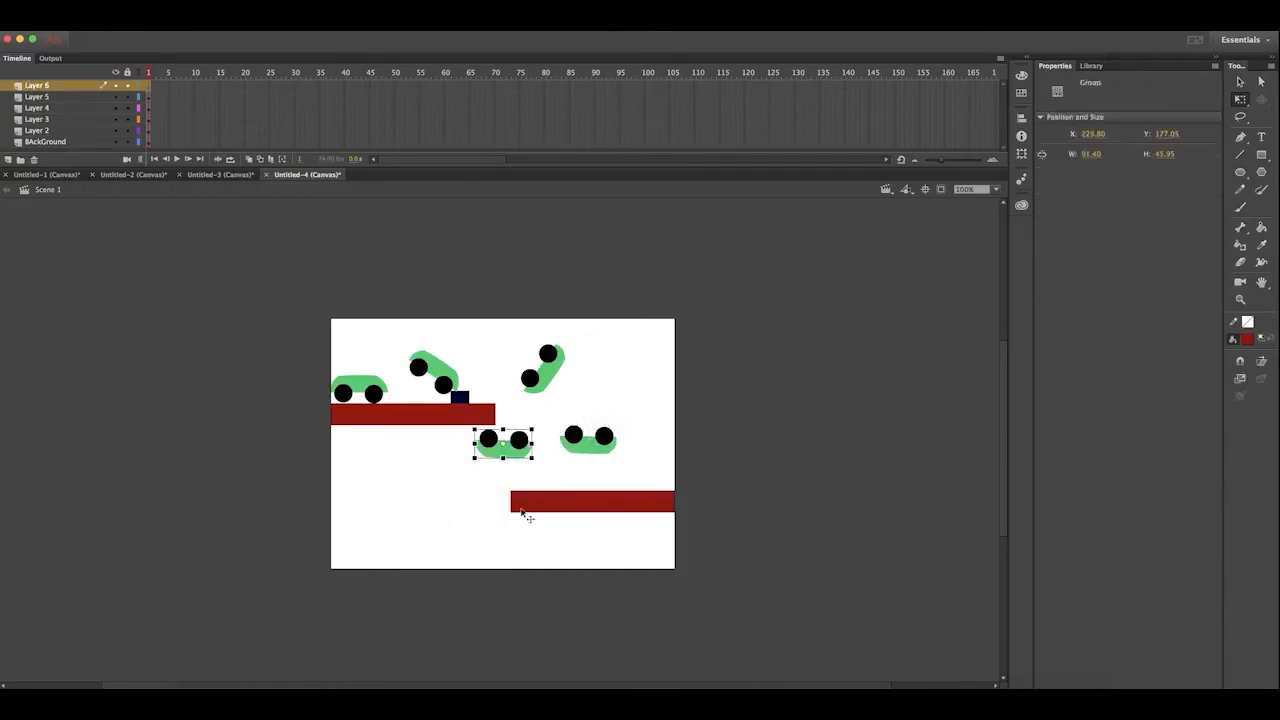
Rotate the pasted car upright and set it on the left part of the lower platform.
left_click_drag(537, 467, 448, 420)
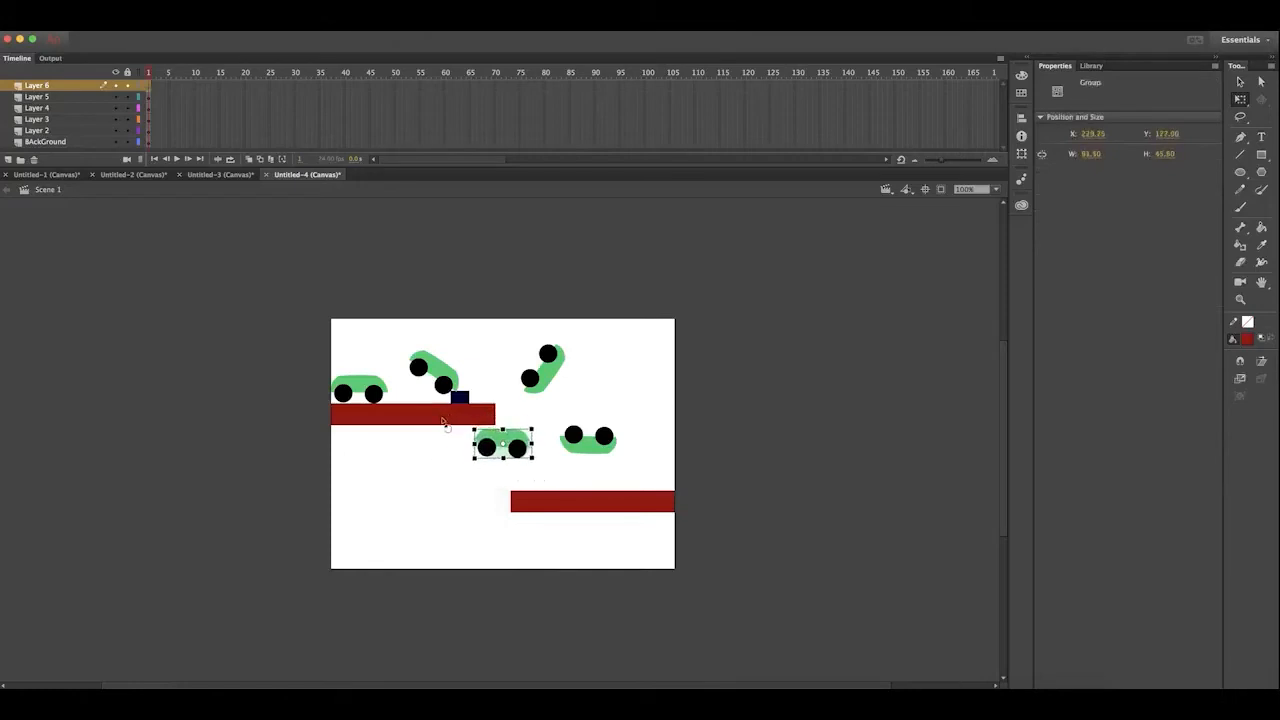
left_click_drag(536, 446, 502, 463)
left_click(506, 512)
left_click(562, 480)
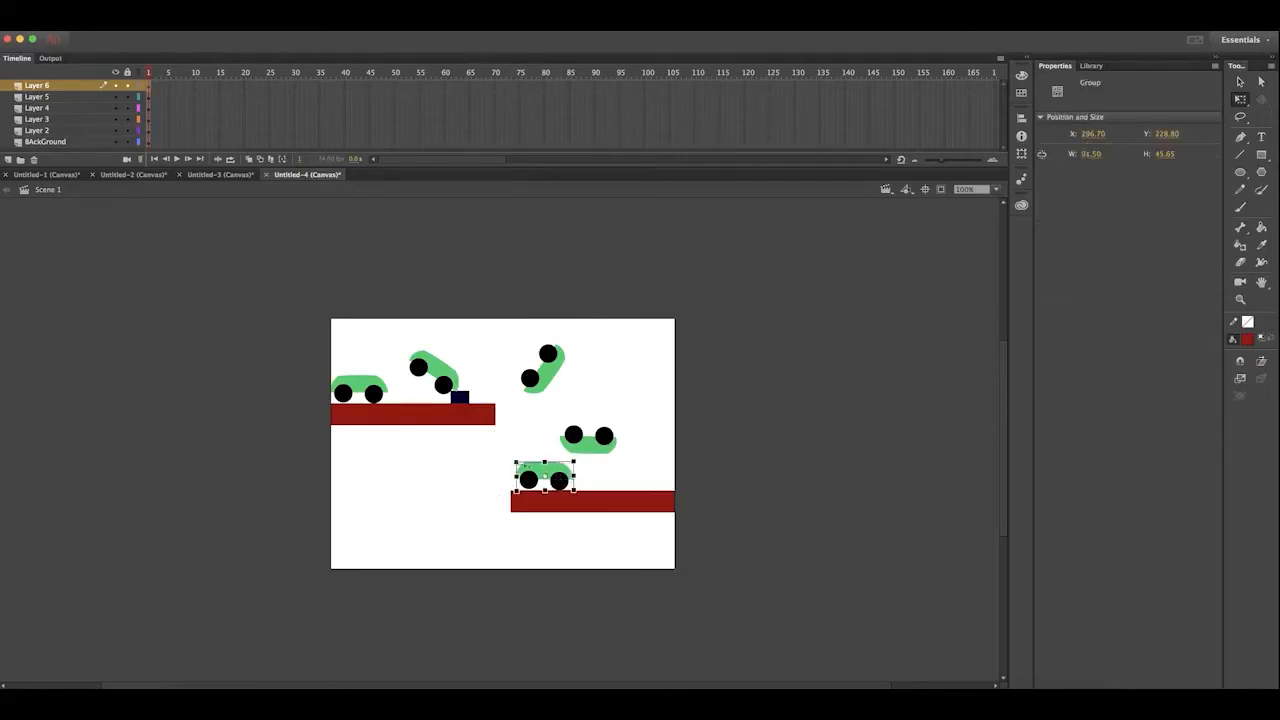
left_click_drag(513, 470, 556, 471)
left_click(545, 526)
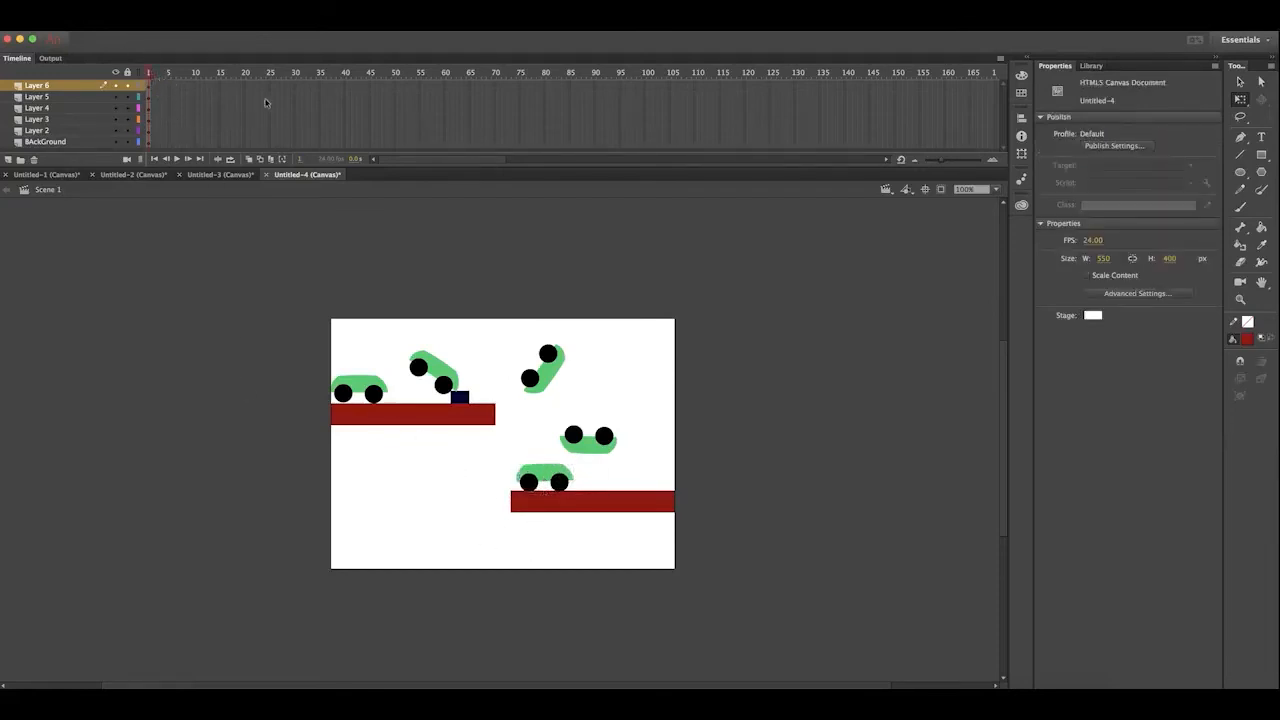
Stagger the car poses by moving the keyframes of Layers 2 to 6 to frames 10, 20, 30, 40 and 50.
left_click_drag(151, 133, 472, 134)
left_click(209, 130)
left_click(191, 120)
left_click(274, 116)
left_click(294, 85)
Insert frames on all layers so the scene extends to frame 65.
right_click(468, 131)
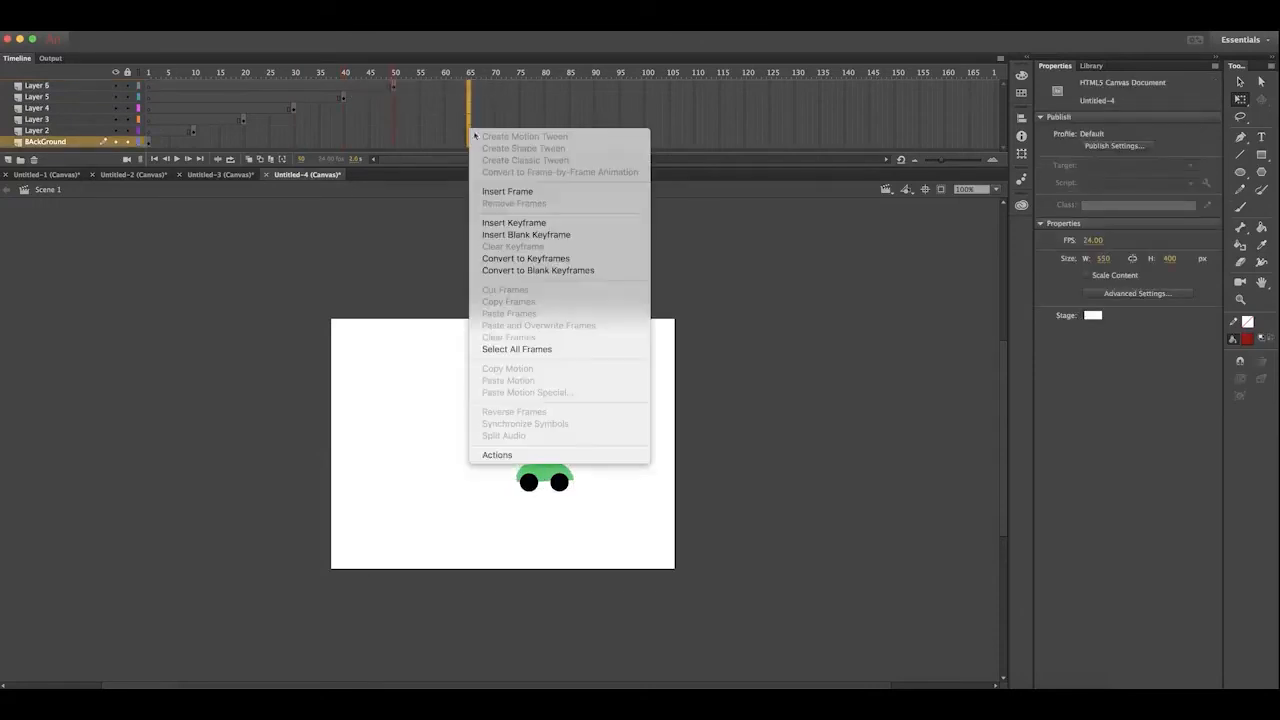
left_click(500, 190)
left_click(471, 73)
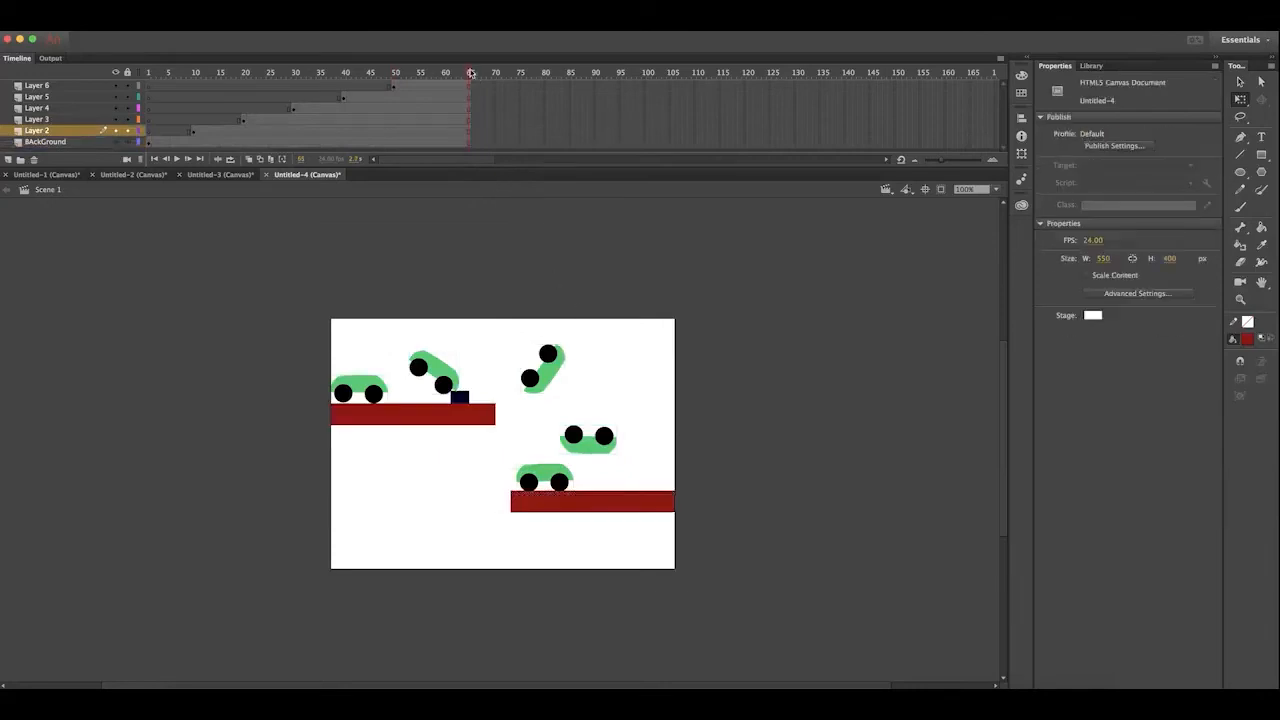
Review the sequence of car poses in the timeline and in a browser preview.
left_click_drag(230, 100, 152, 127)
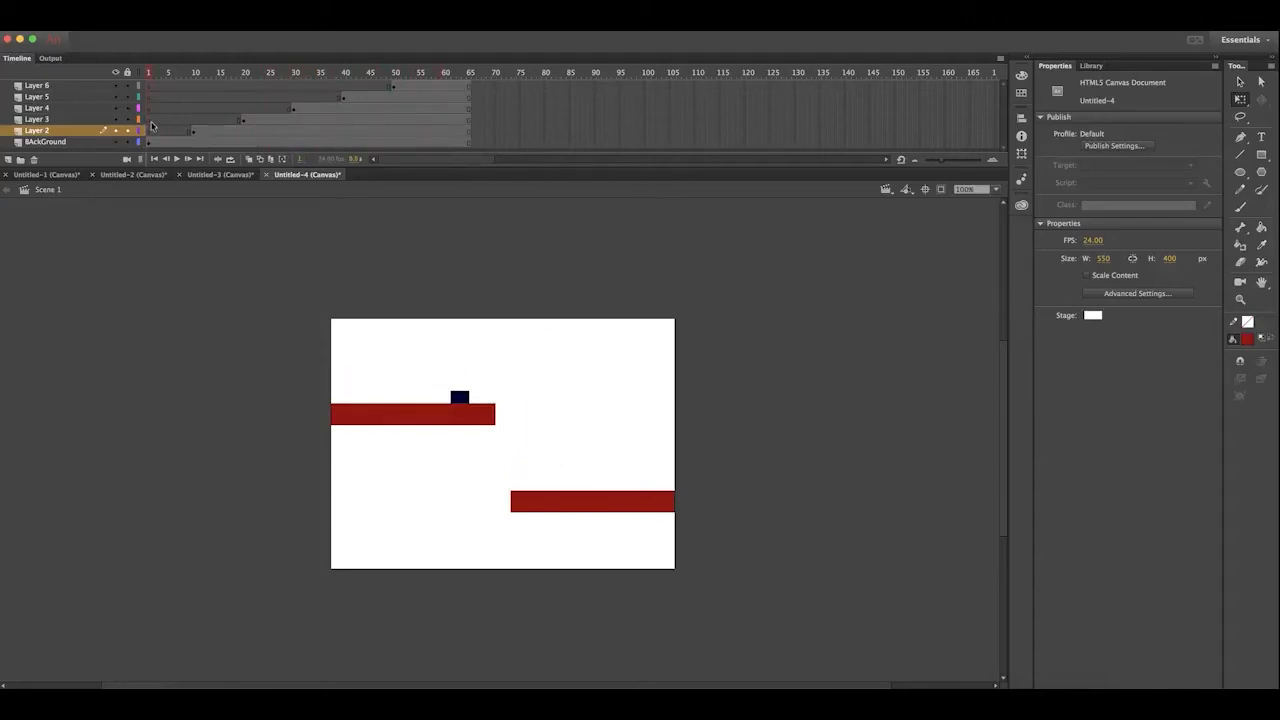
left_click(254, 160)
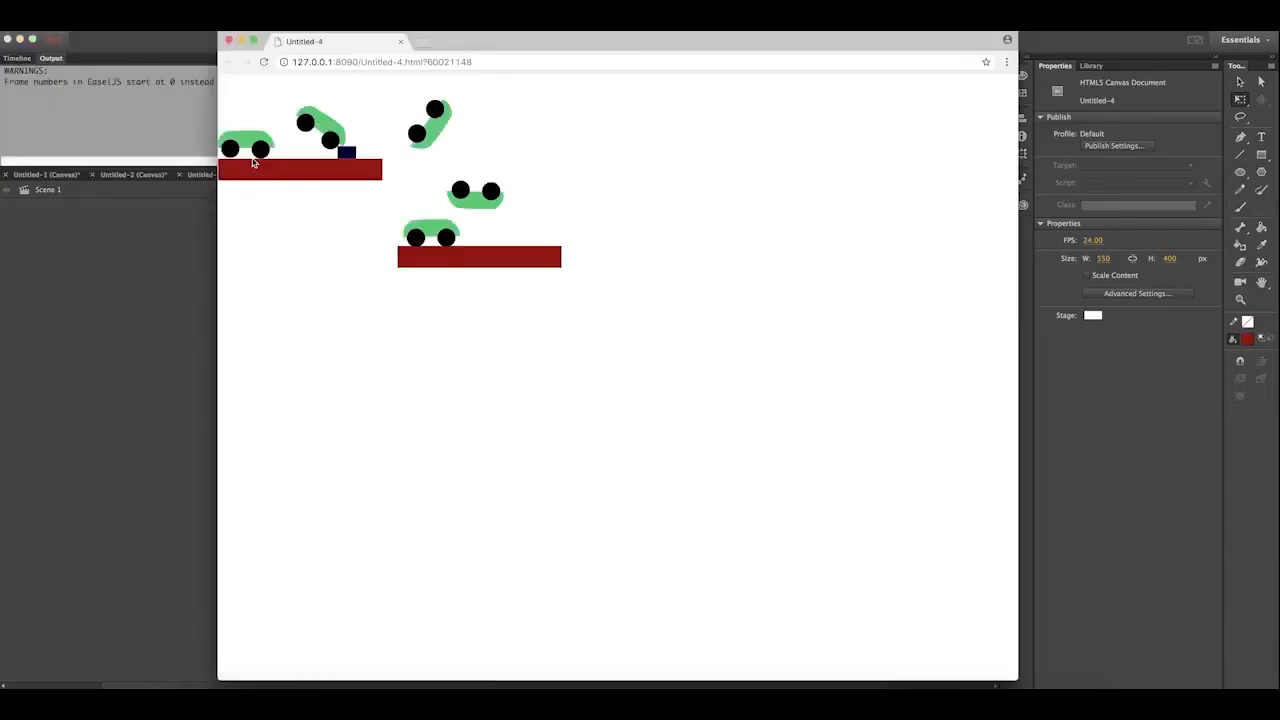
left_click(228, 41)
left_click(22, 60)
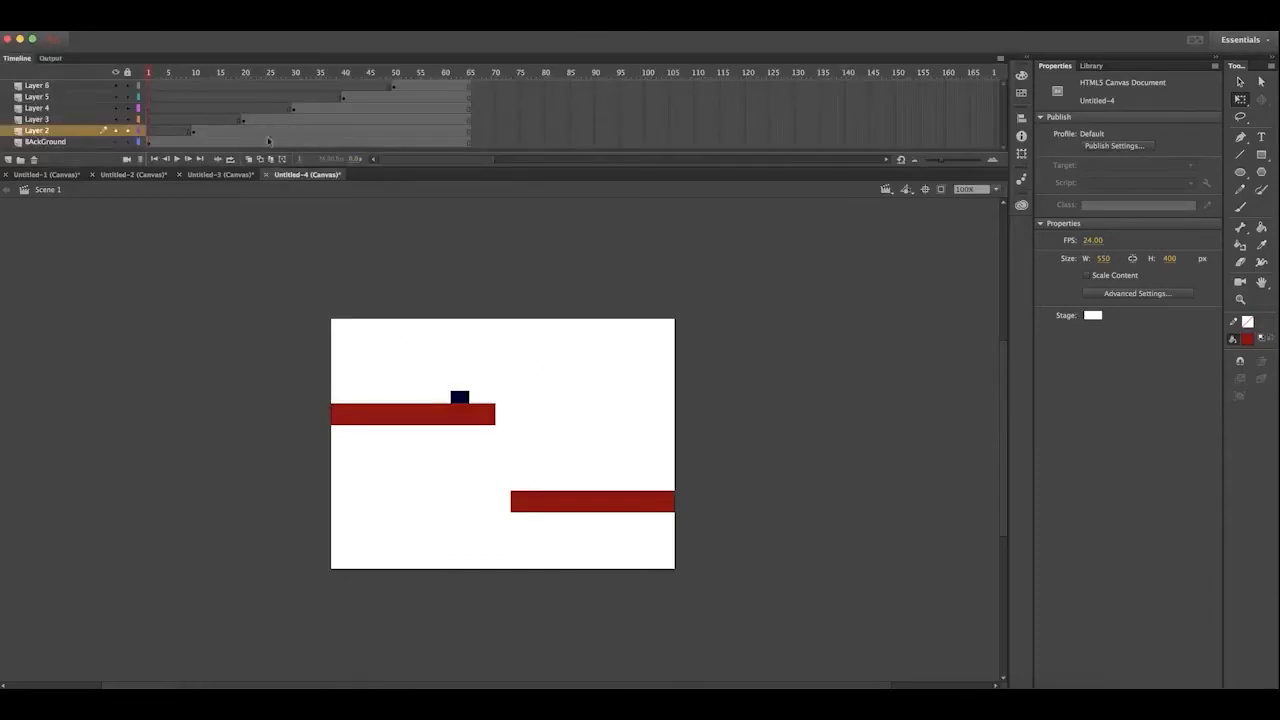
left_click_drag(150, 72, 128, 136)
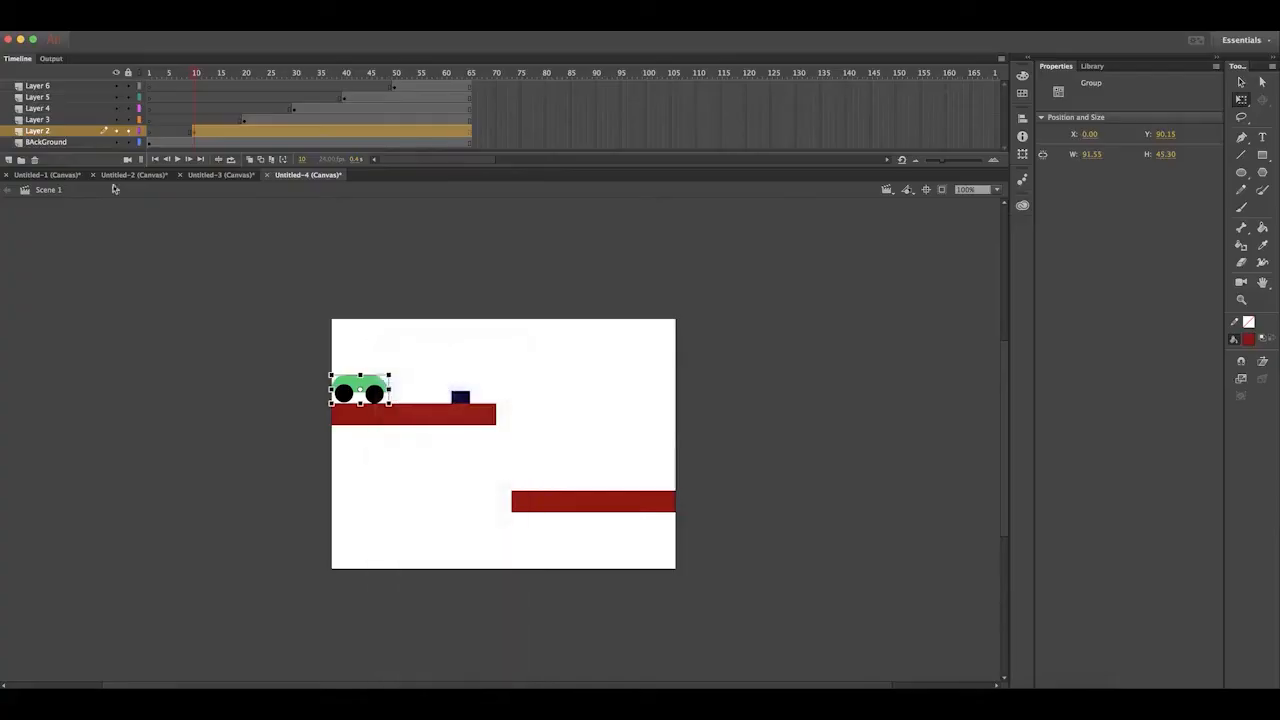
Delete Layers 3 to 6, keeping only the first car pose and the background.
left_click(64, 121)
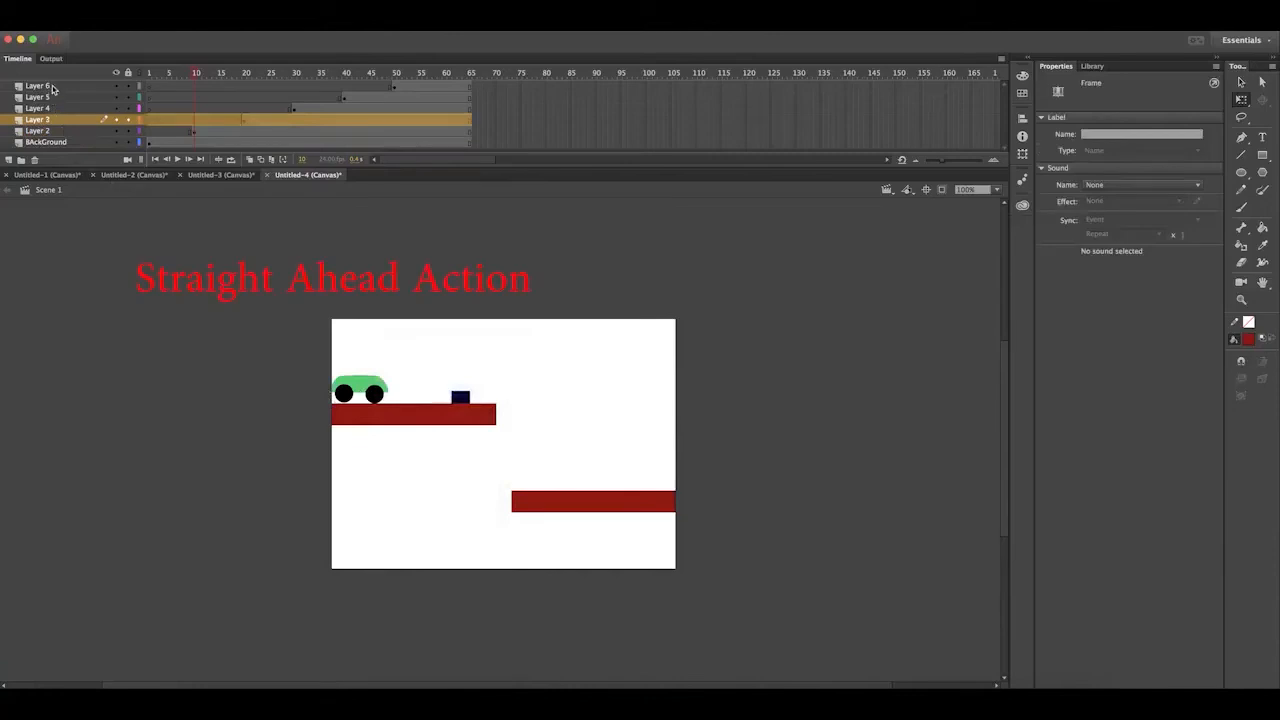
left_click(57, 90, "shift")
left_click(34, 160)
Create a motion tween on the Layer 2 car, converting it to a symbol.
mouse_move(196, 78)
left_mouse_down()
mouse_move(163, 83)
mouse_move(201, 85)
left_mouse_up()
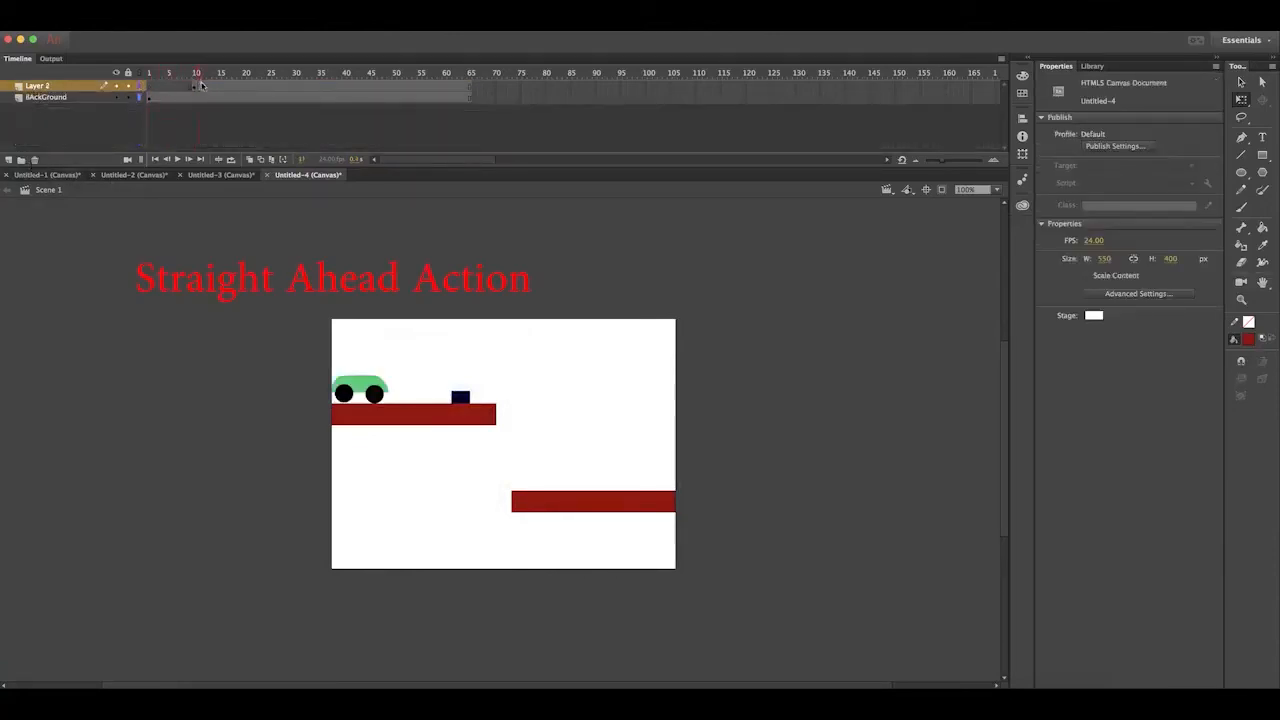
left_click(259, 88)
right_click(362, 388)
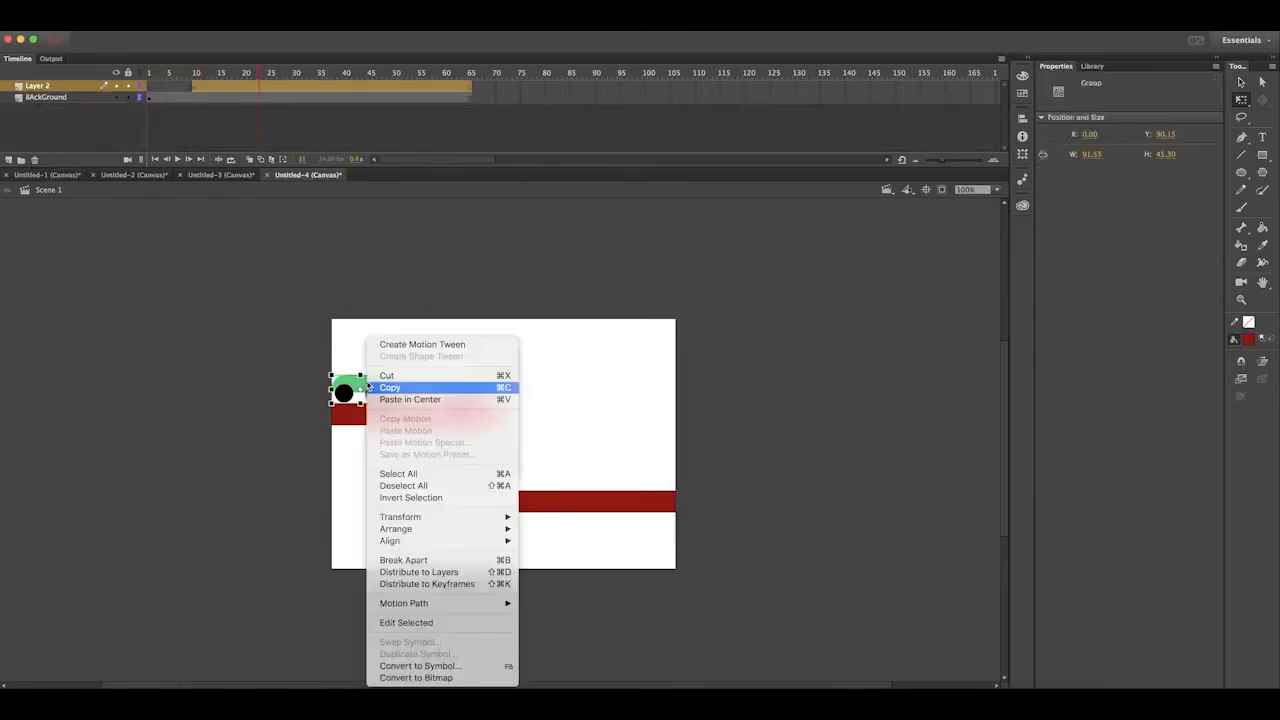
left_click(409, 346)
left_click(768, 389)
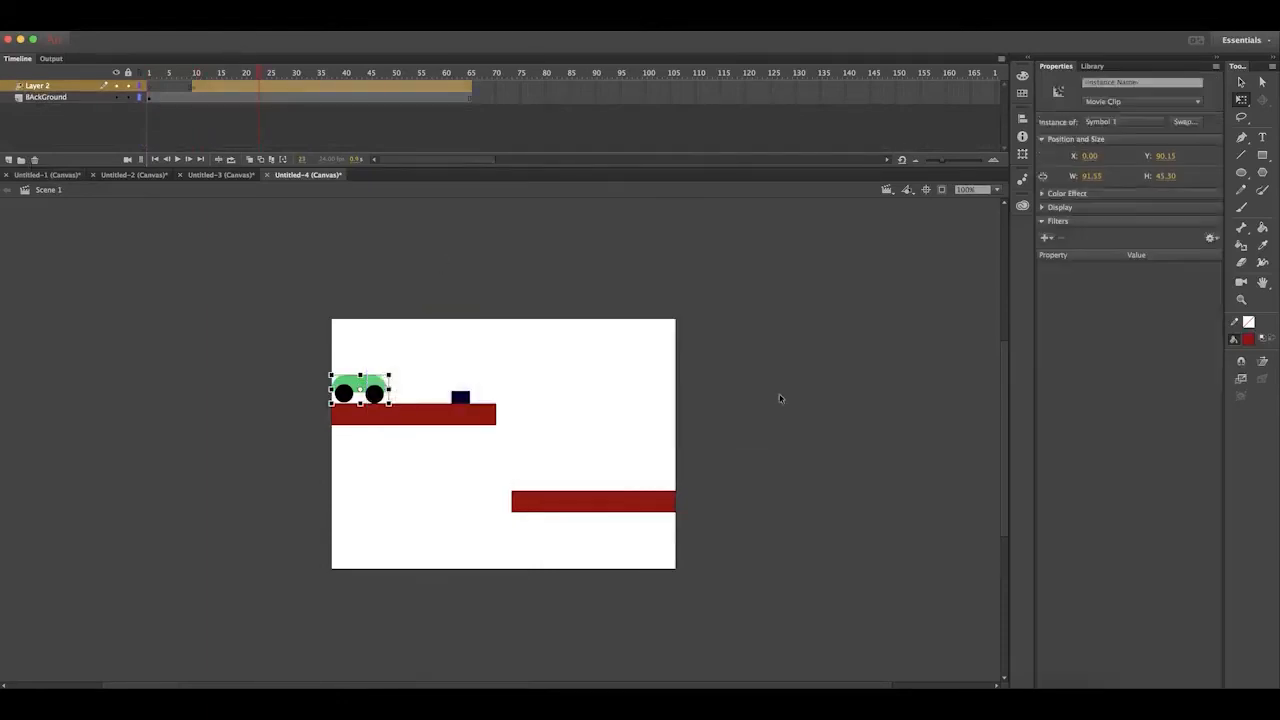
At frame 20, move the car along the upper platform until it reaches the dark block.
left_click_drag(253, 73, 208, 75)
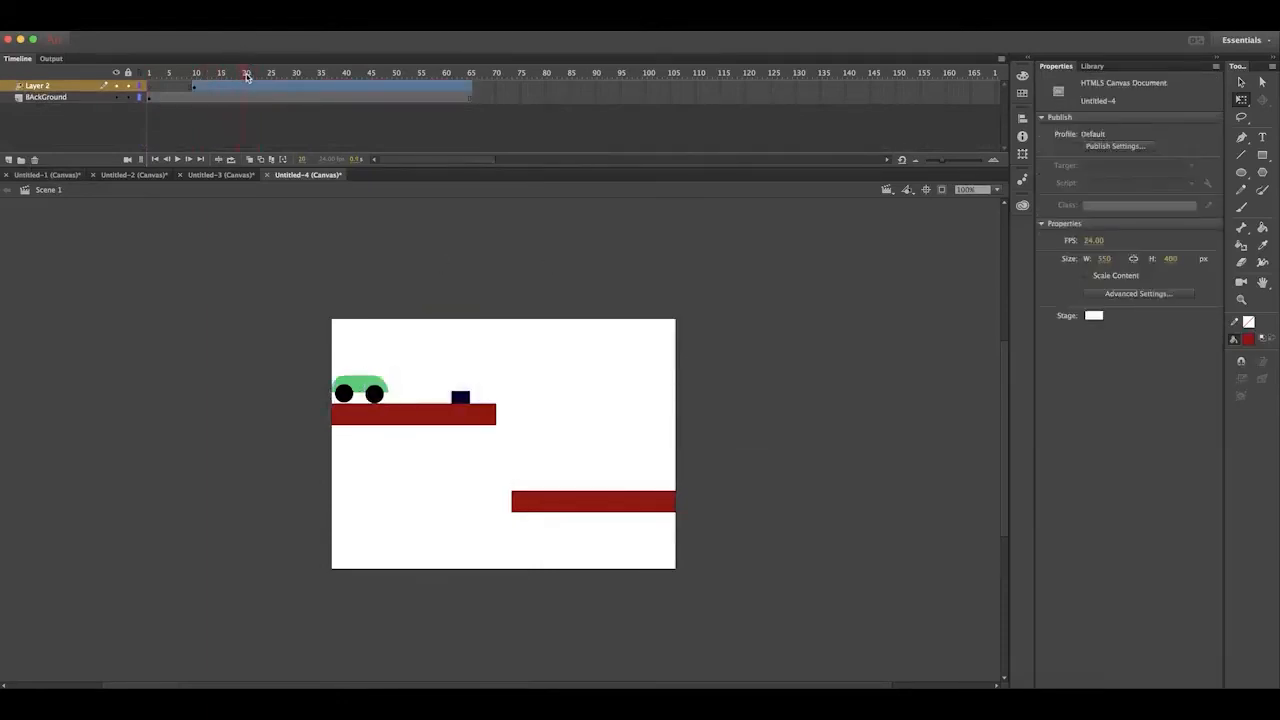
left_click(366, 376)
left_click_drag(377, 388, 446, 389)
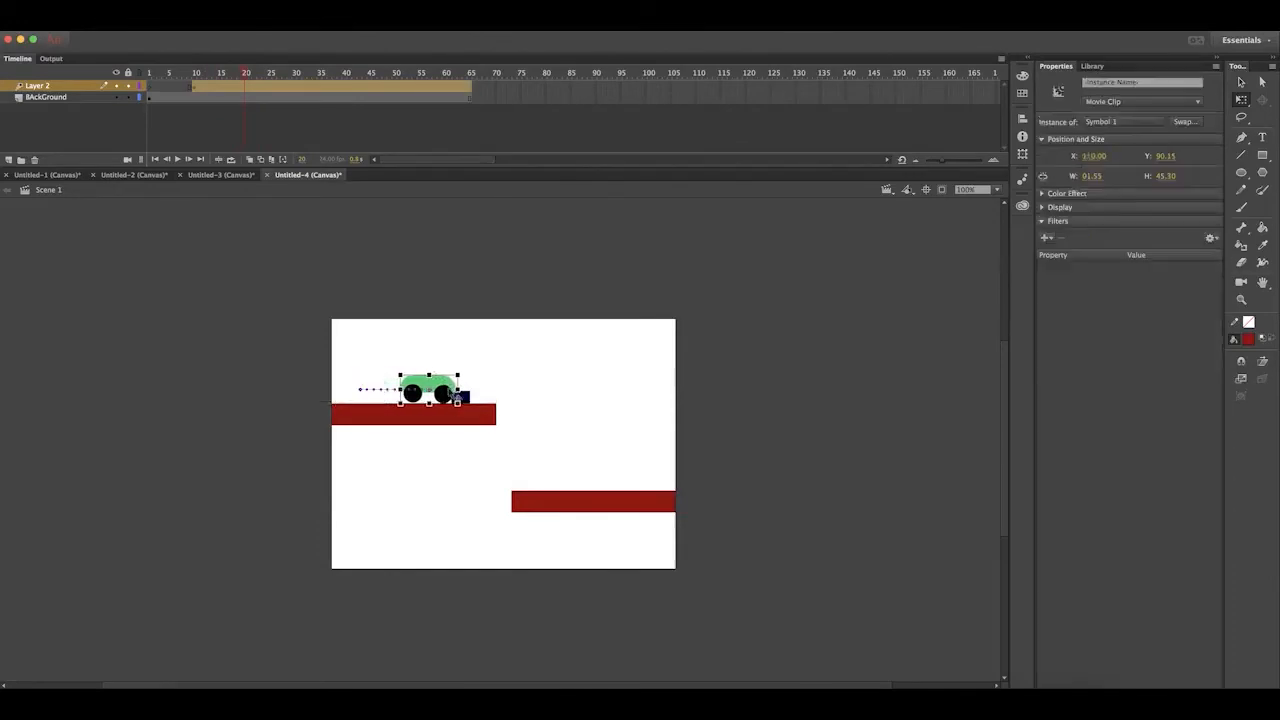
At frame 22, tilt the car nose-down with its rear lifted off the platform against the block.
left_click(250, 75)
left_click(257, 82)
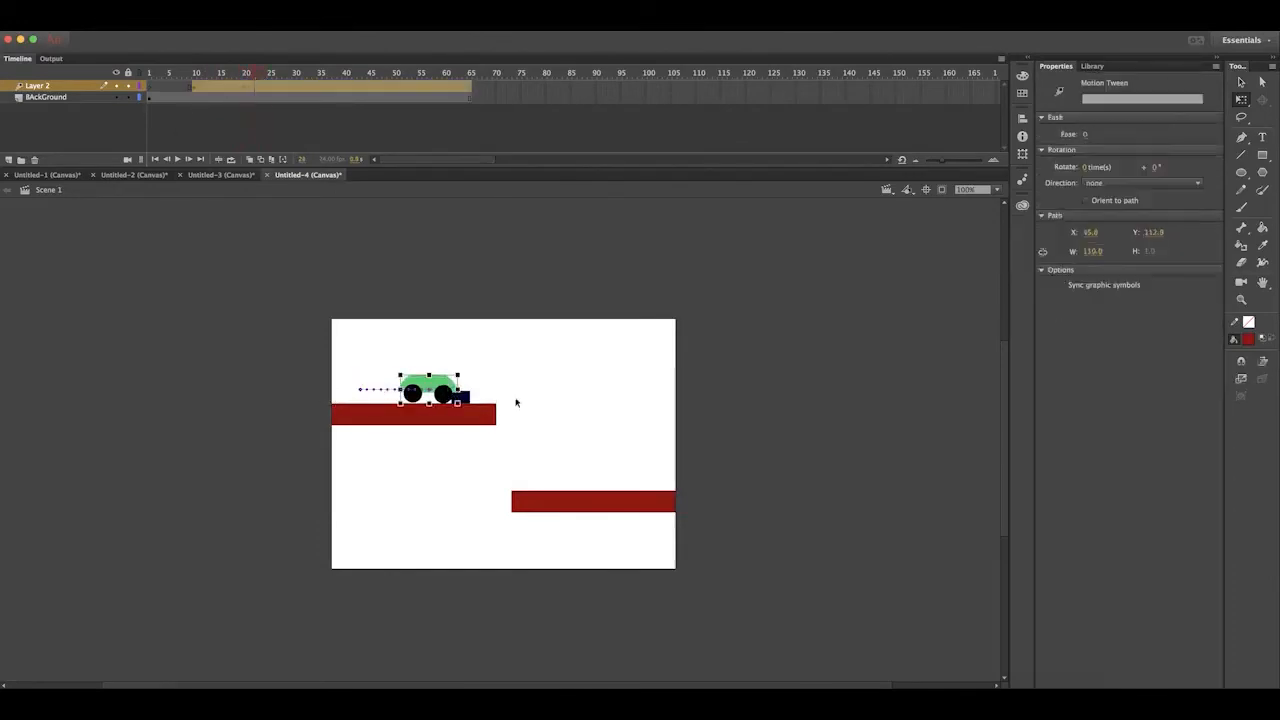
mouse_move(468, 378)
left_mouse_down()
mouse_move(471, 390)
mouse_move(449, 377)
left_mouse_up()
At frame 31, rotate the car into a wheels-up flip and move it through the air beyond the upper platform's edge.
left_click_drag(257, 73, 274, 76)
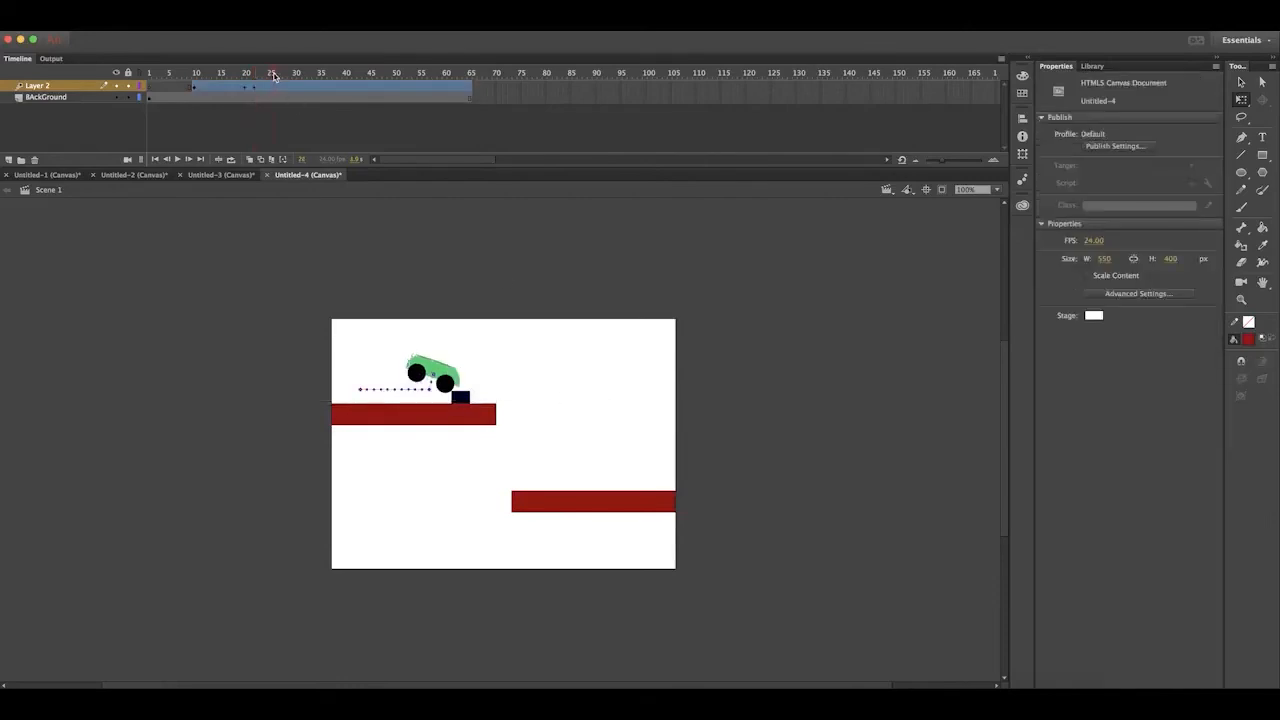
left_click(294, 82)
left_click_drag(479, 380, 465, 416)
left_click_drag(445, 362, 570, 363)
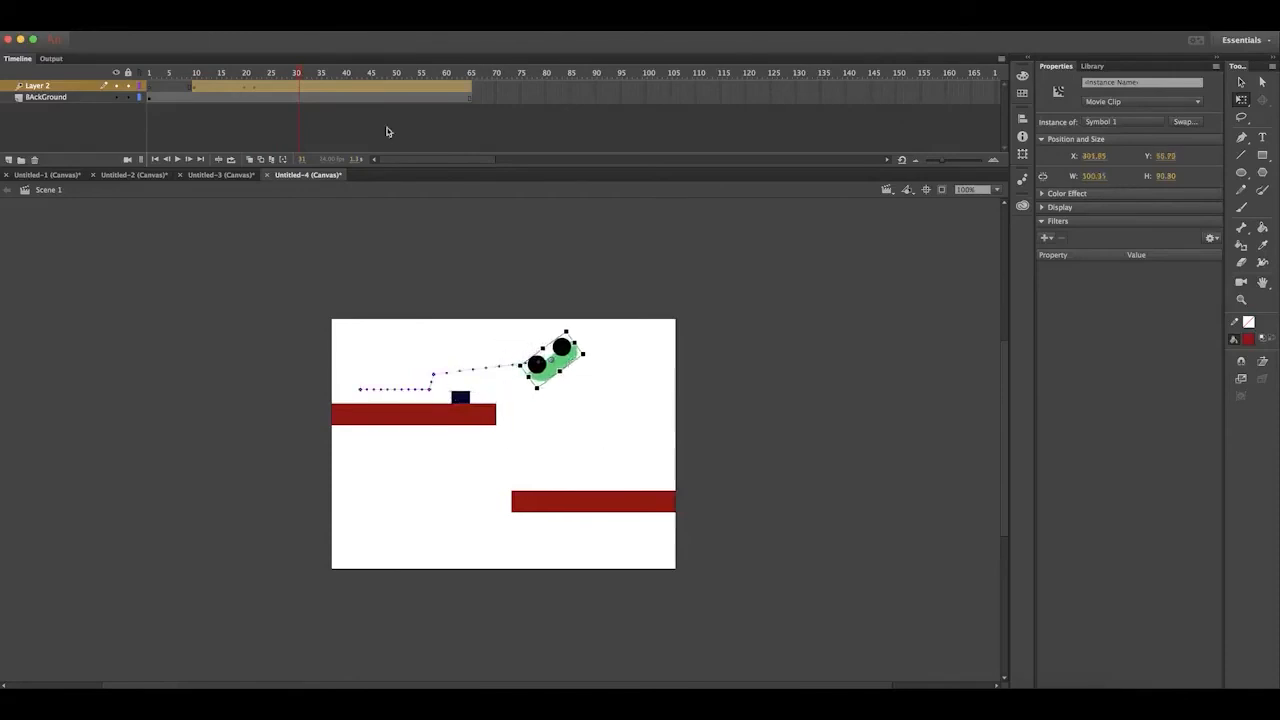
At frame 43, turn the car fully upside down and lower it into the gap above the lower platform.
left_click_drag(298, 78, 314, 80)
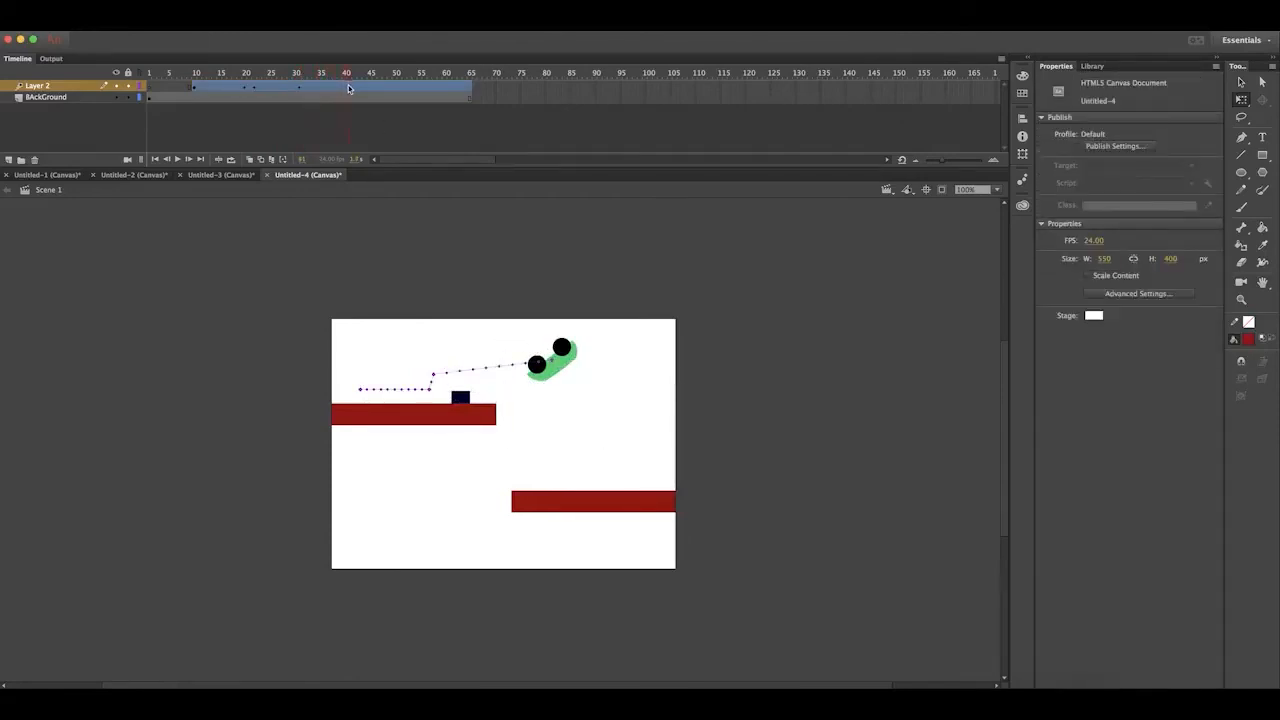
left_click(358, 90)
left_click_drag(572, 363, 612, 430)
At frame 51, rotate the car upright and land it on the lower platform.
left_click_drag(363, 77, 380, 78)
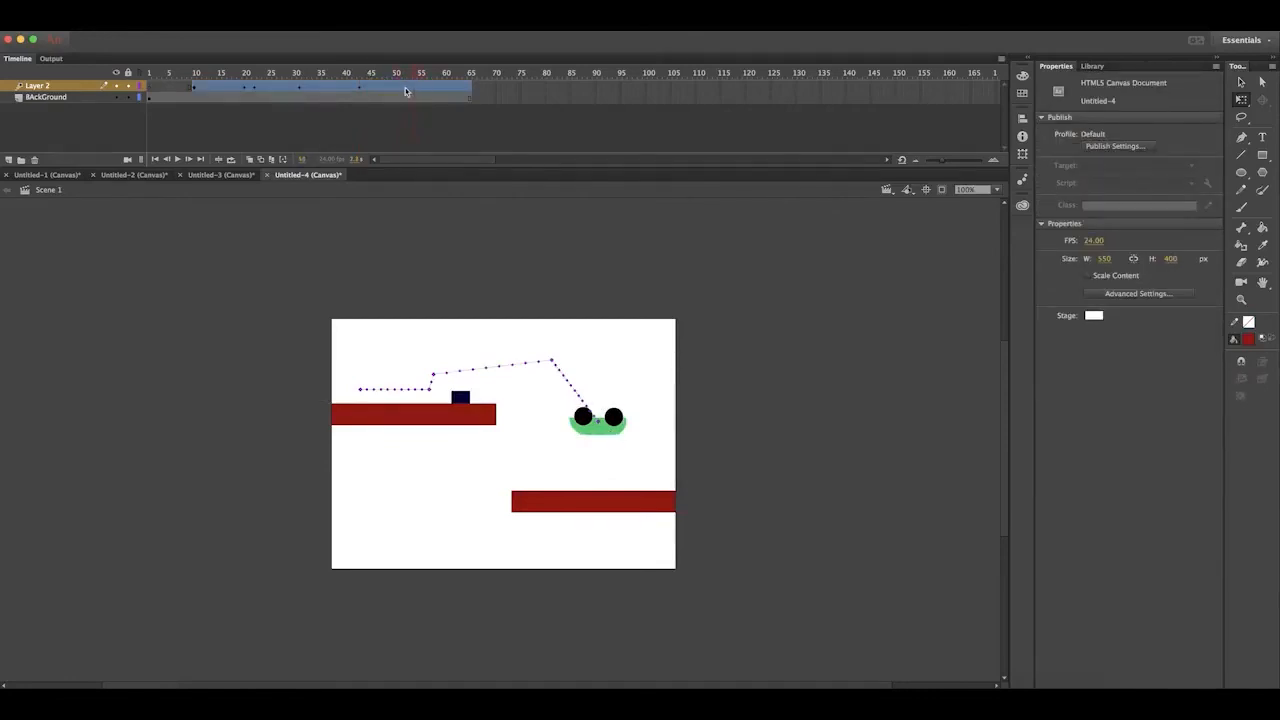
left_click(398, 90)
left_click_drag(611, 432, 485, 426)
left_click_drag(574, 455, 571, 477)
At frame 19, rotate the tilted car back to level so it stays flat on the upper platform before the block.
left_click_drag(412, 92, 240, 96)
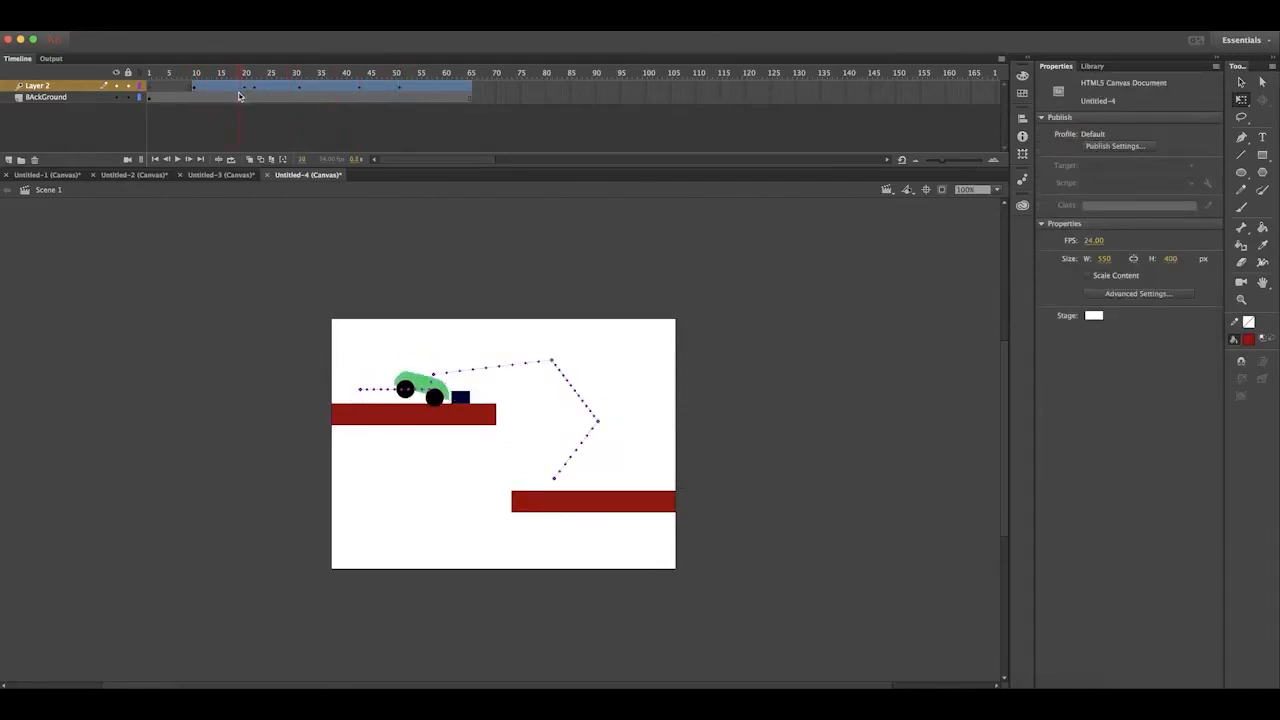
left_click(424, 397)
left_click_drag(395, 372, 389, 378)
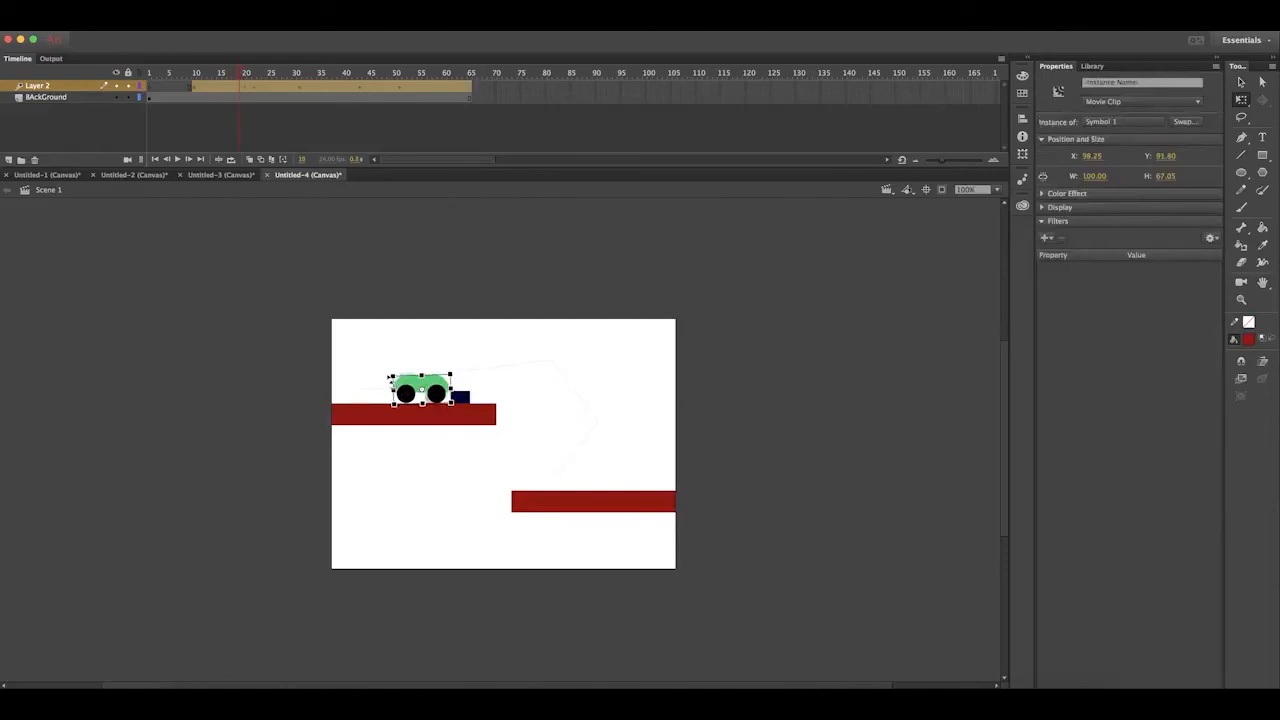
Bend the straight segments of the car's motion path into a smooth arc from the block to the lower platform.
left_click_drag(244, 76, 258, 121)
left_click(512, 355)
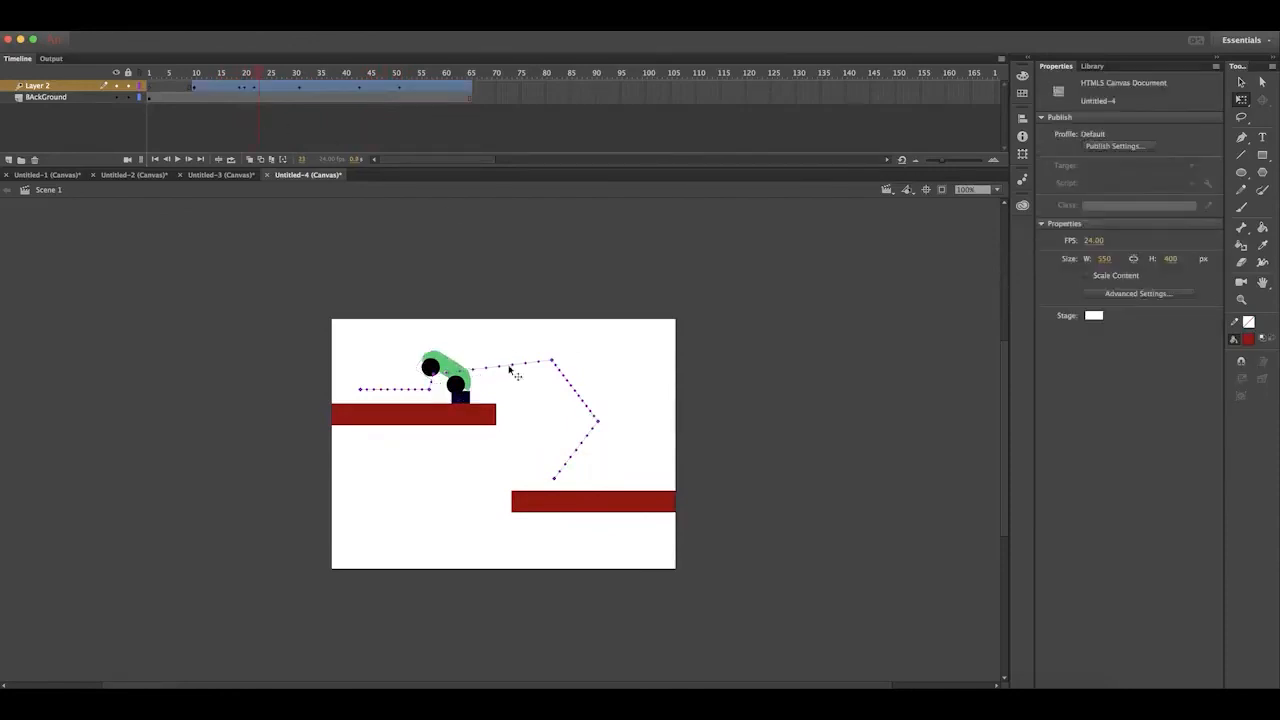
left_click(1241, 82)
left_click_drag(495, 372, 590, 383)
left_click_drag(599, 448, 603, 458)
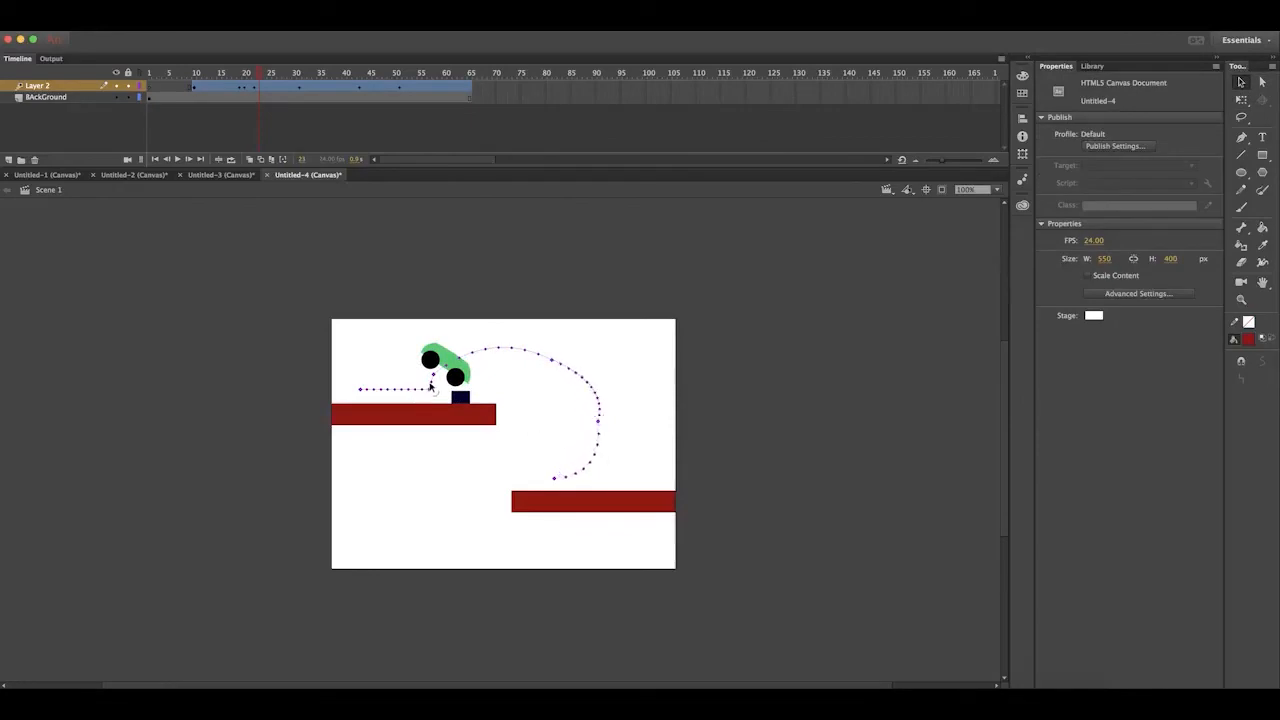
Try rotating the falling car from vertical to nearly upside down at frame 47, and scrub back through the animation.
left_click_drag(254, 78, 378, 122)
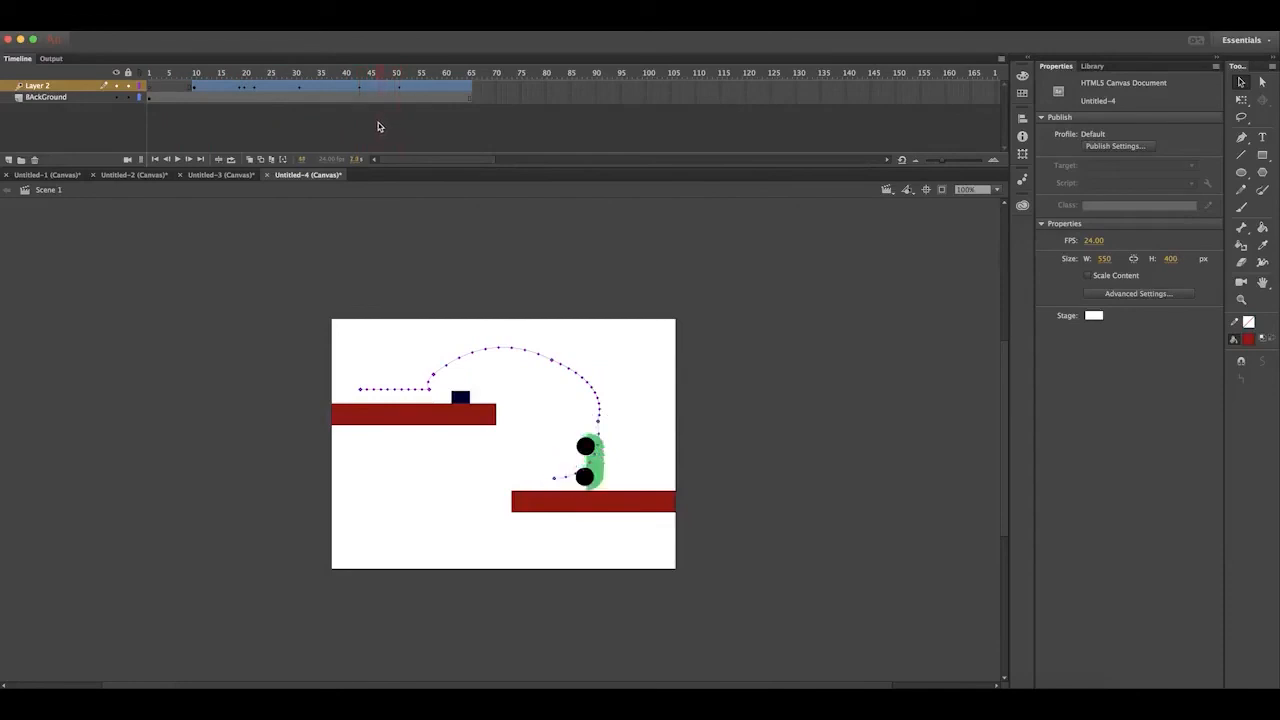
left_click(598, 482)
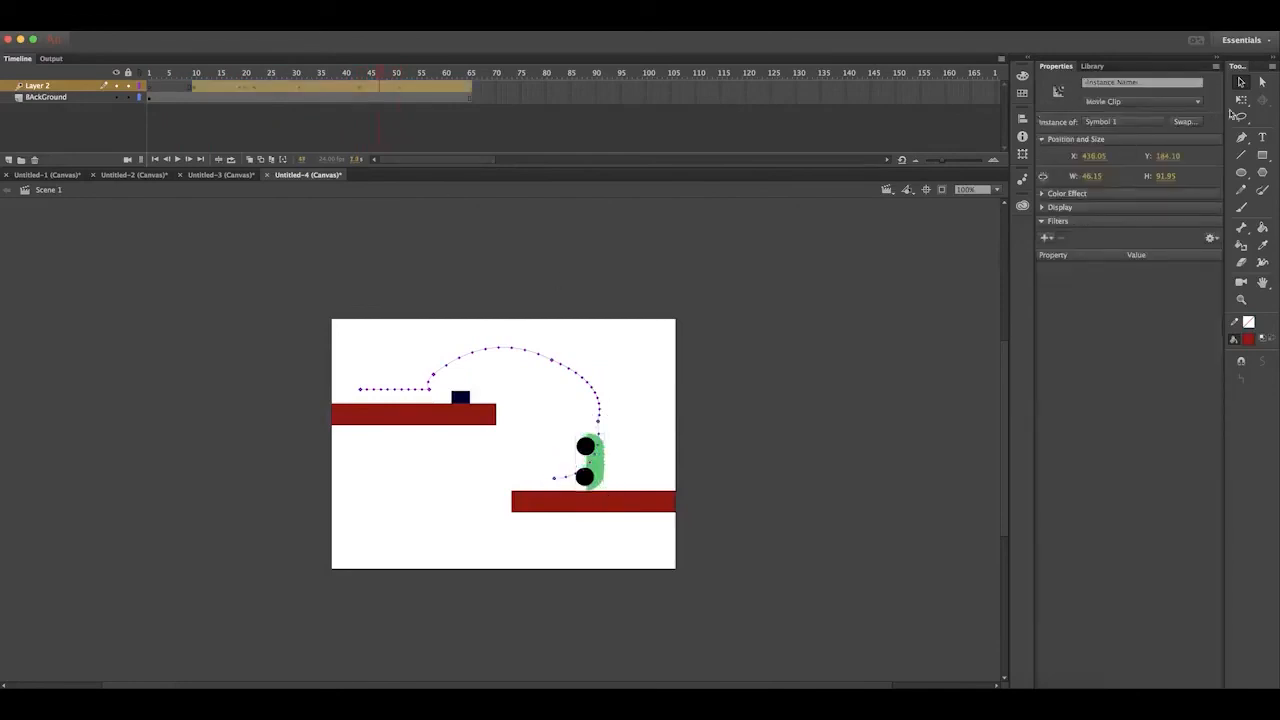
left_click(1240, 101)
left_click_drag(612, 503, 556, 490)
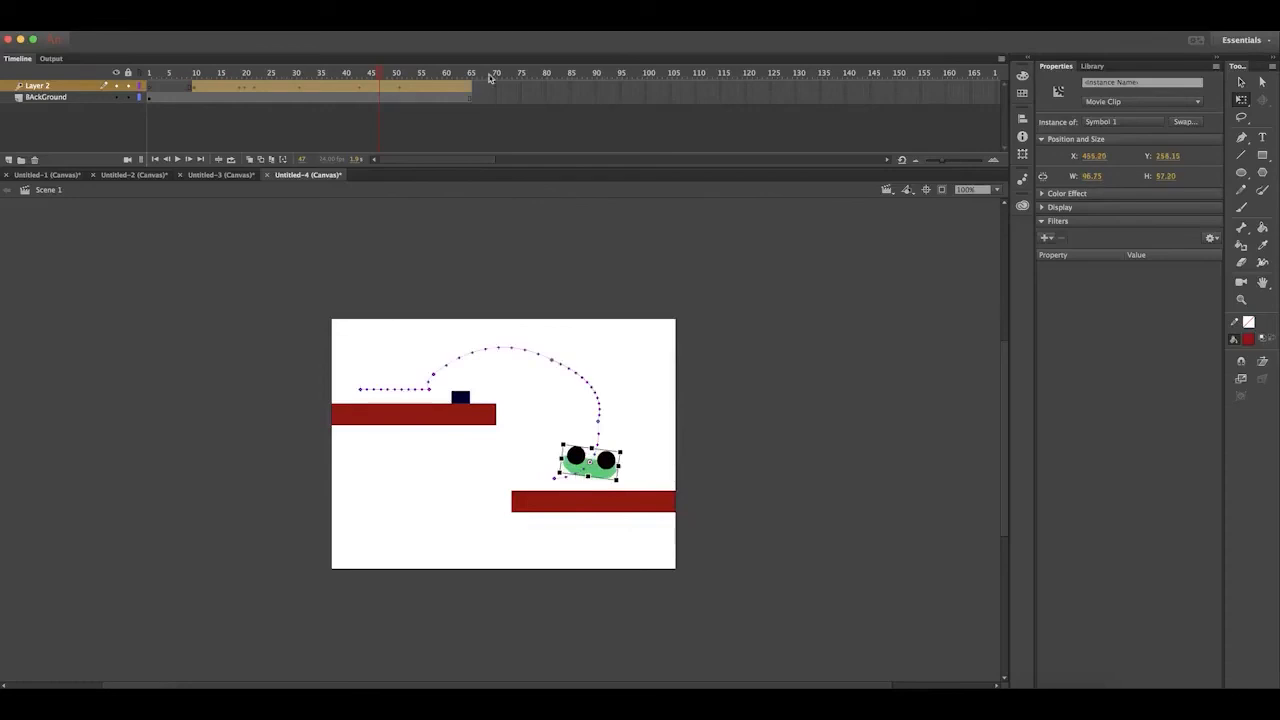
left_click_drag(383, 77, 155, 115)
key("super+z")
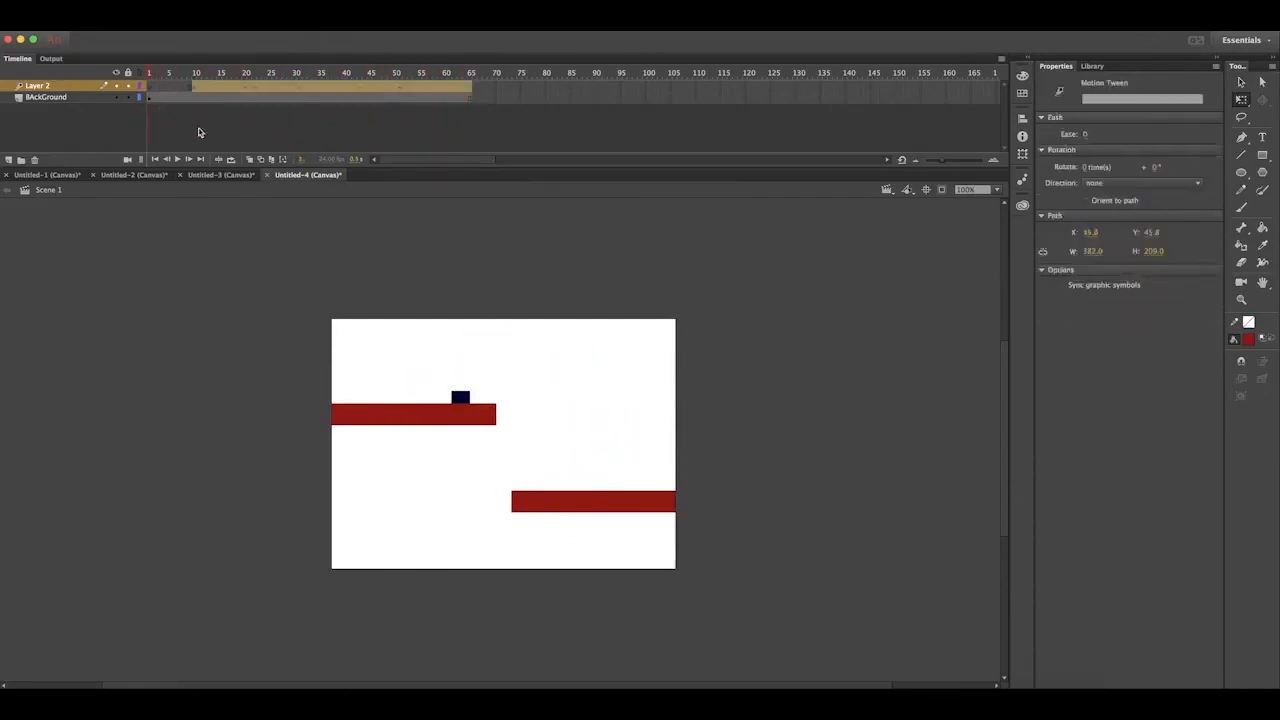
Preview the car flip animation in the browser and close the preview window.
key("super+Return")
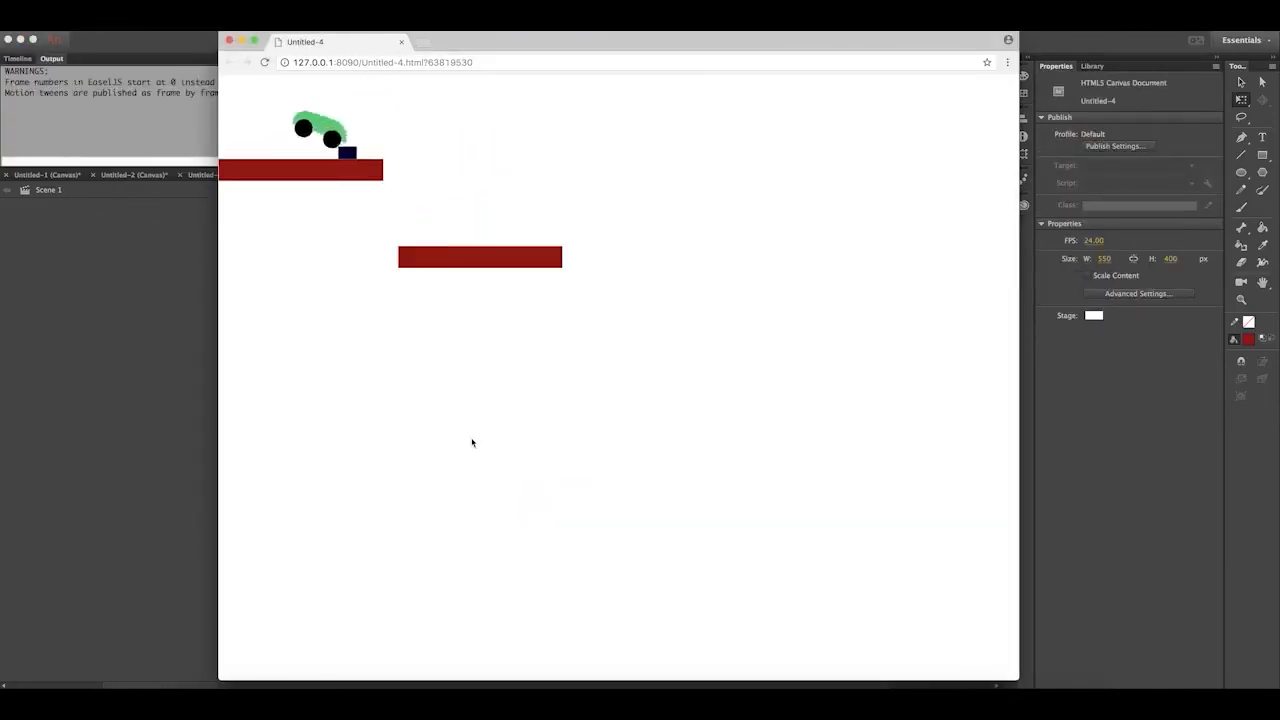
left_click(230, 42)
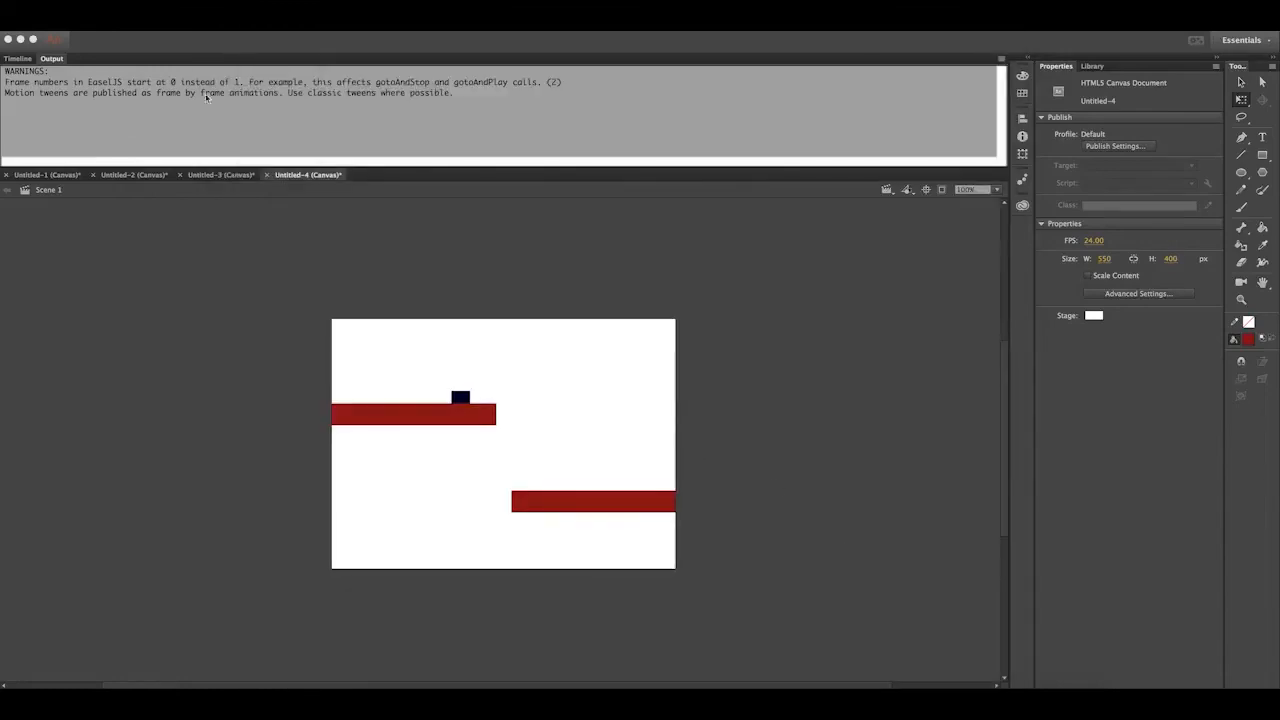